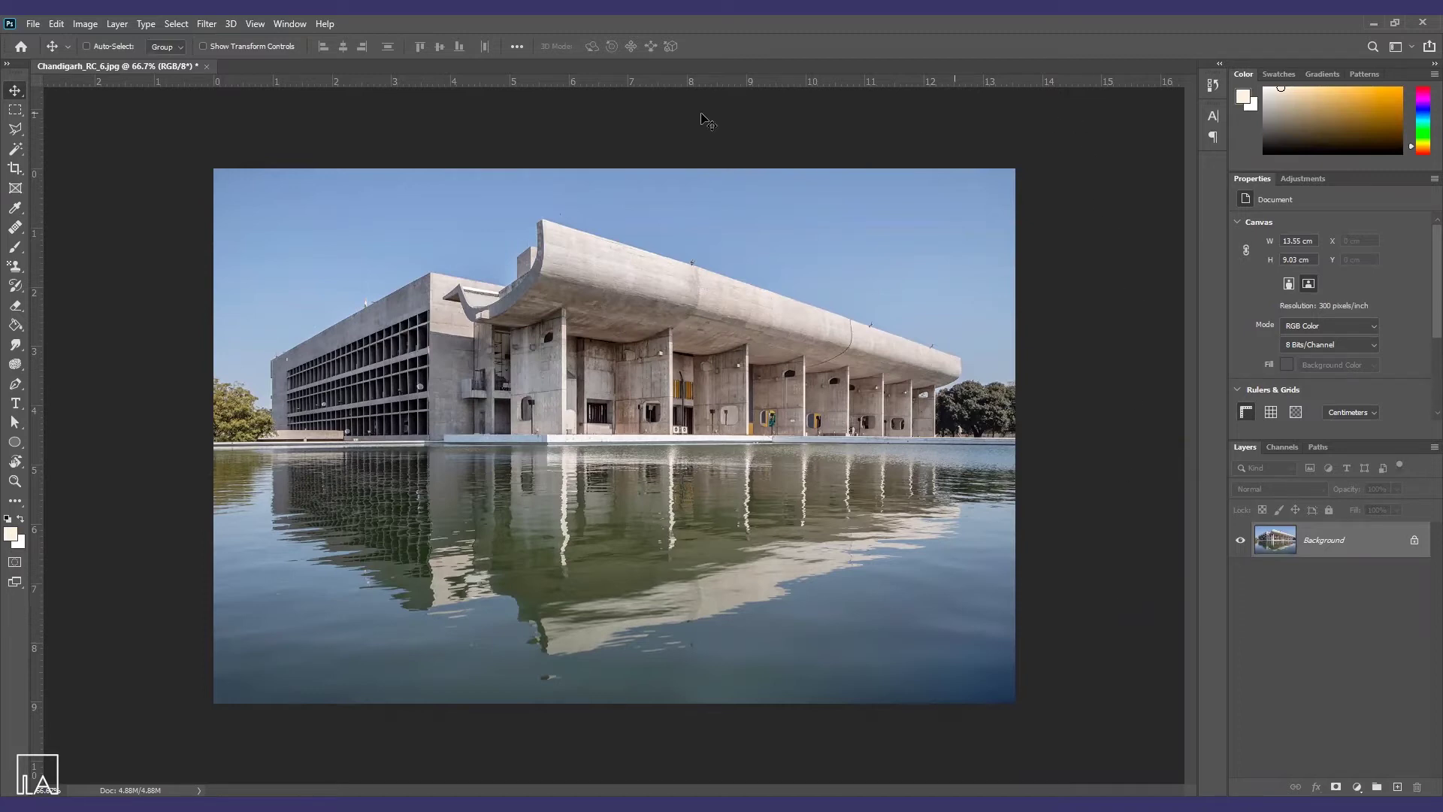
Open Levels for the concrete building photo and set the input shadows to 29 and the input highlights to 223.
{"action": "left_click", "coordinate": [87, 27]}
{"action": "mouse_move", "coordinate": [120, 64]}
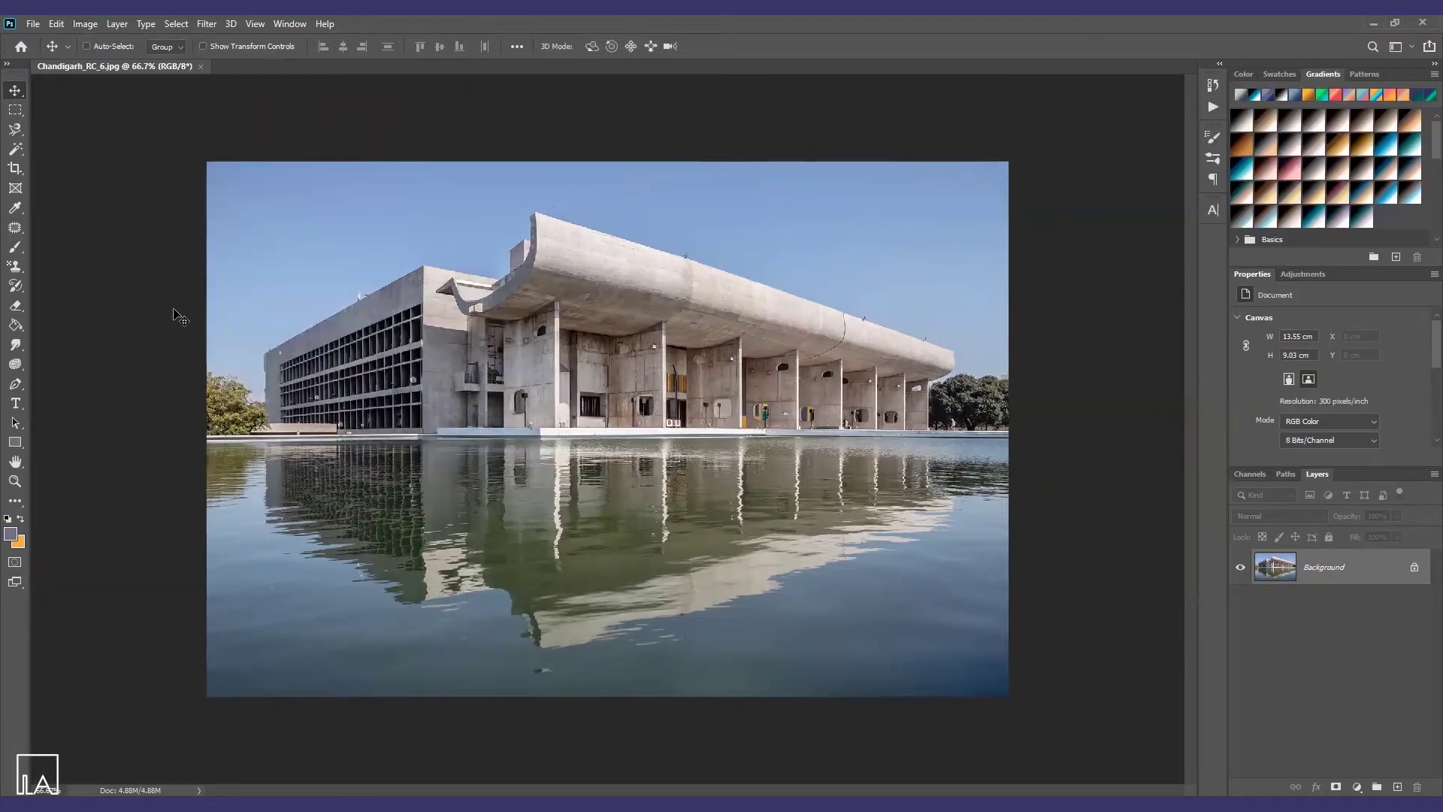
{"action": "left_click", "coordinate": [86, 24]}
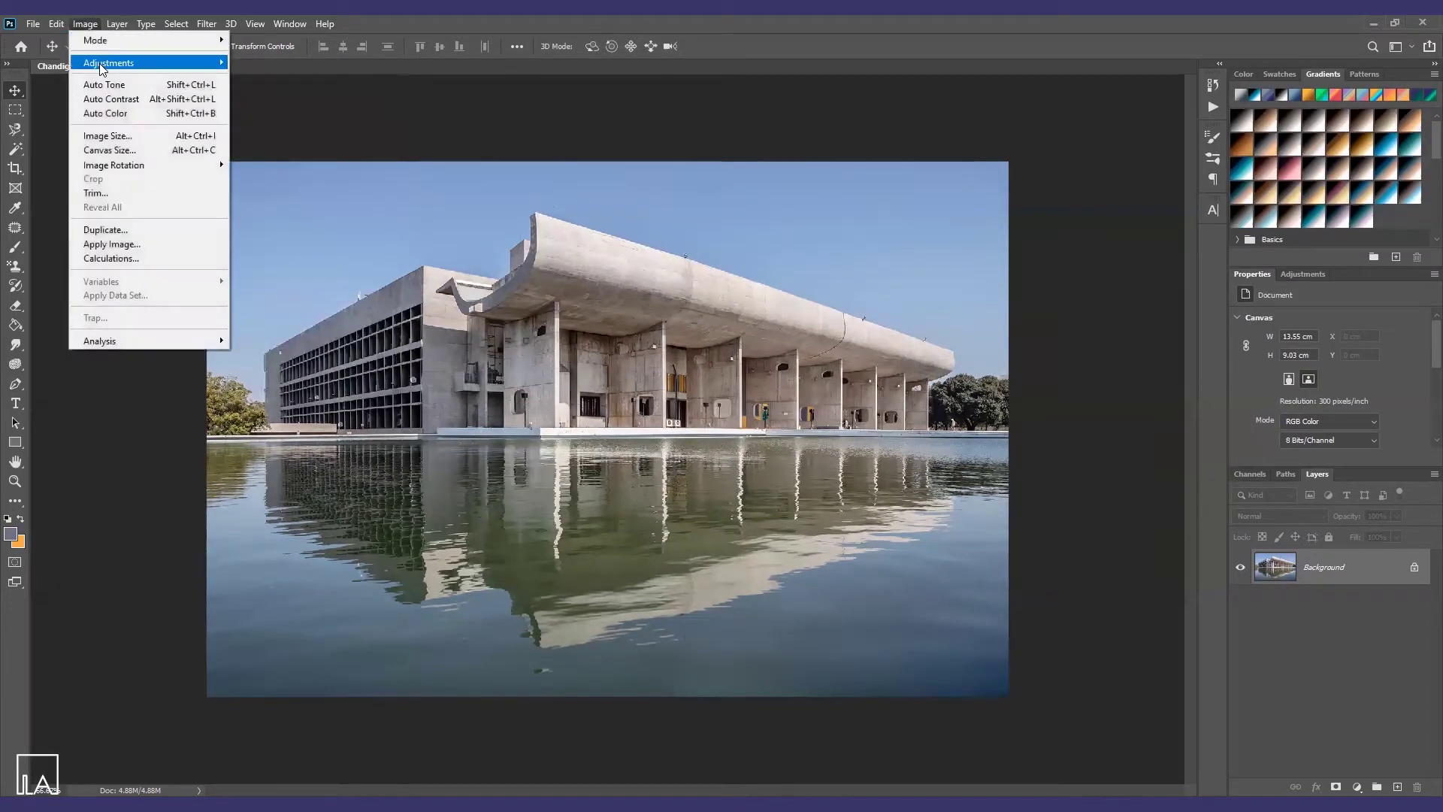
{"action": "mouse_move", "coordinate": [103, 64]}
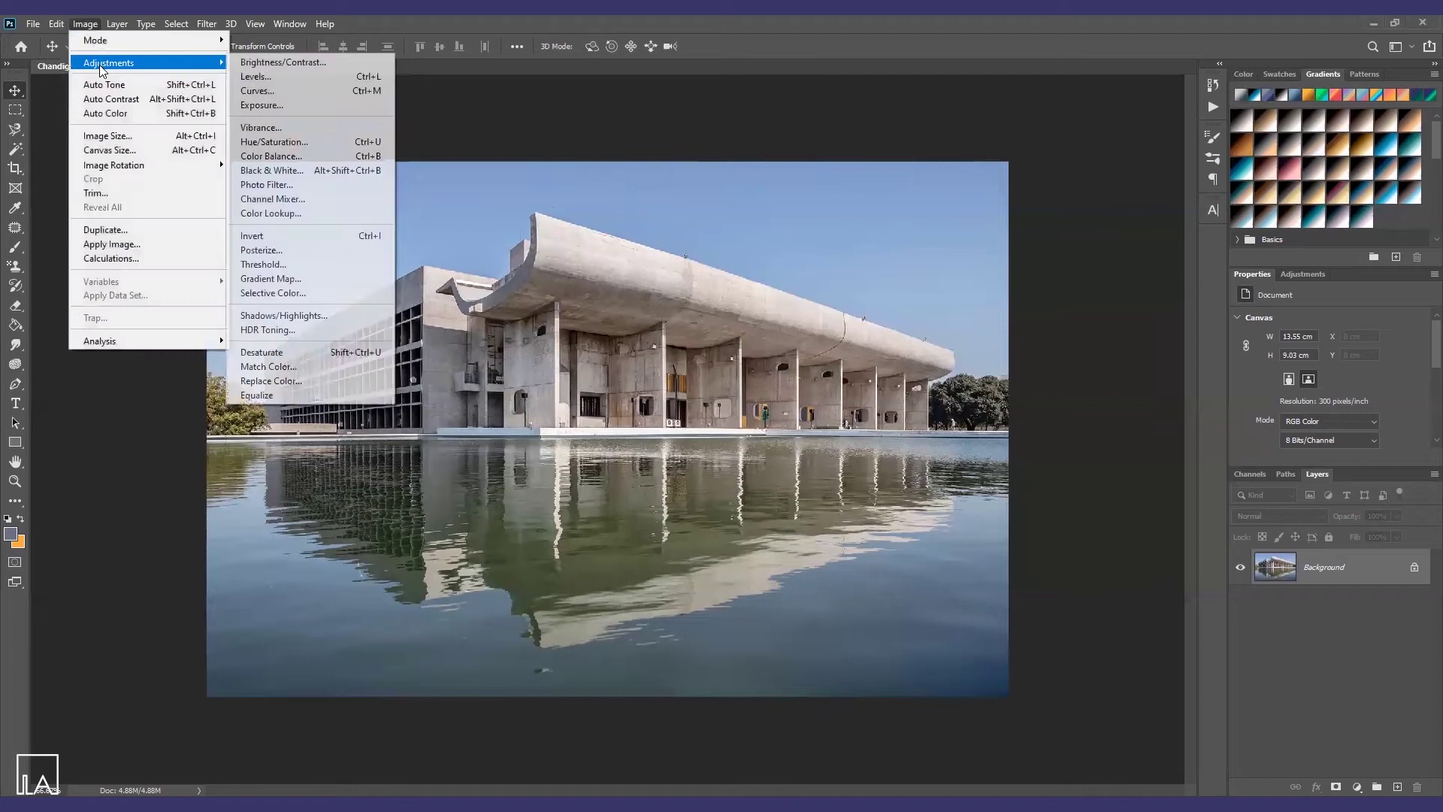
{"action": "left_click", "coordinate": [305, 77]}
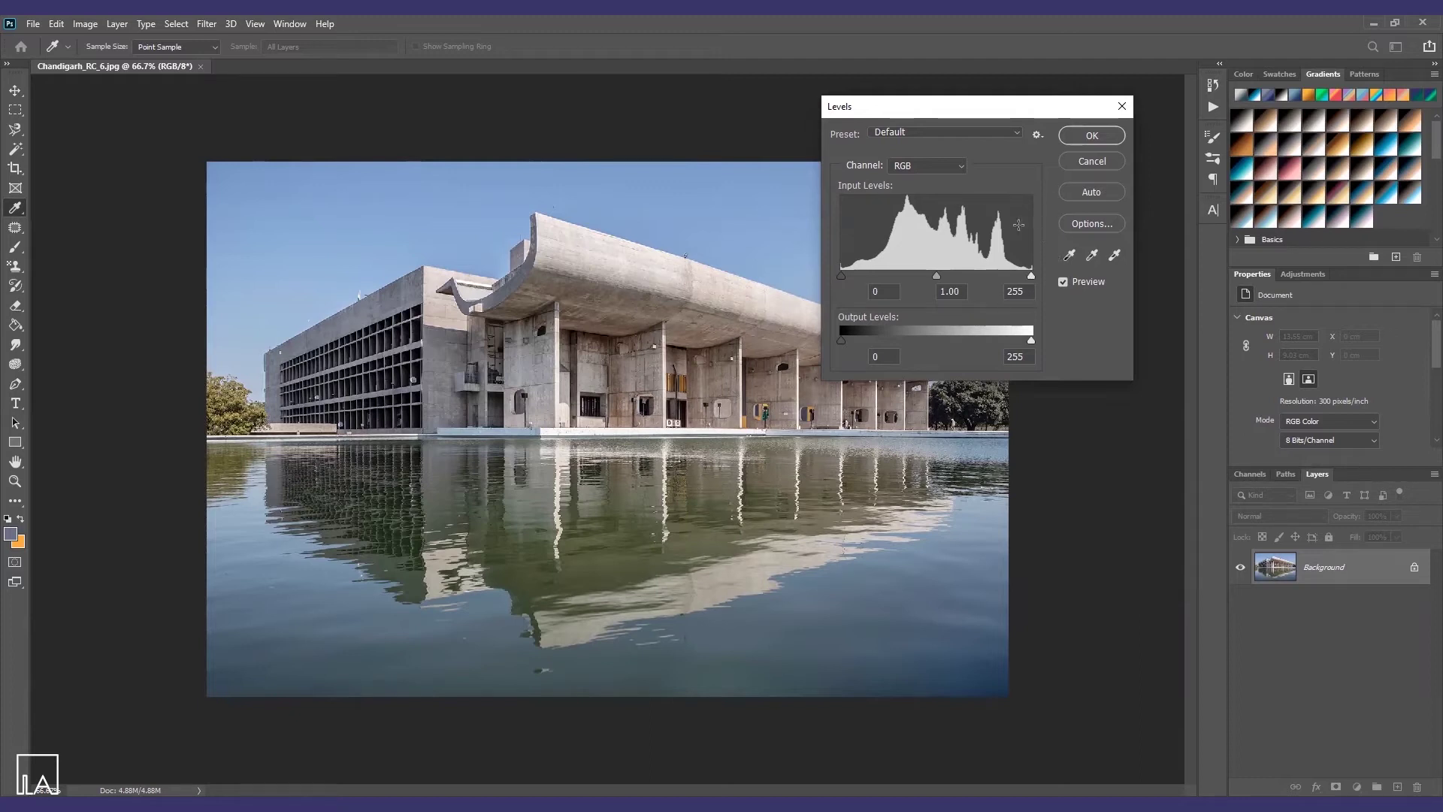
{"action": "left_click", "coordinate": [840, 276]}
{"action": "left_click_drag", "start_coordinate": [839, 277], "coordinate": [878, 275]}
{"action": "key", "text": "ctrl+z"}
{"action": "left_click_drag", "start_coordinate": [1030, 275], "coordinate": [989, 270]}
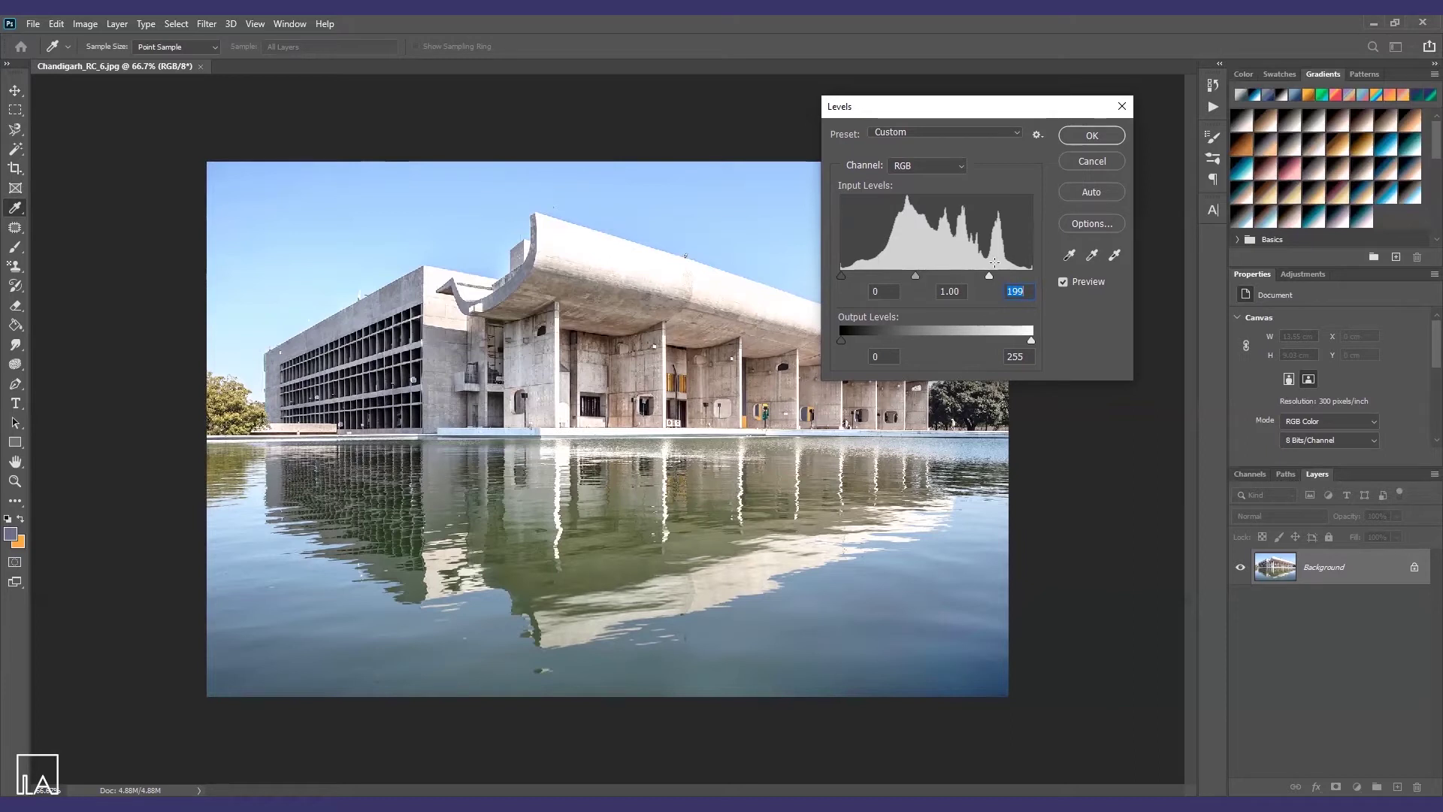
{"action": "left_click_drag", "start_coordinate": [992, 276], "coordinate": [1007, 276]}
{"action": "left_click_drag", "start_coordinate": [841, 277], "coordinate": [863, 274]}
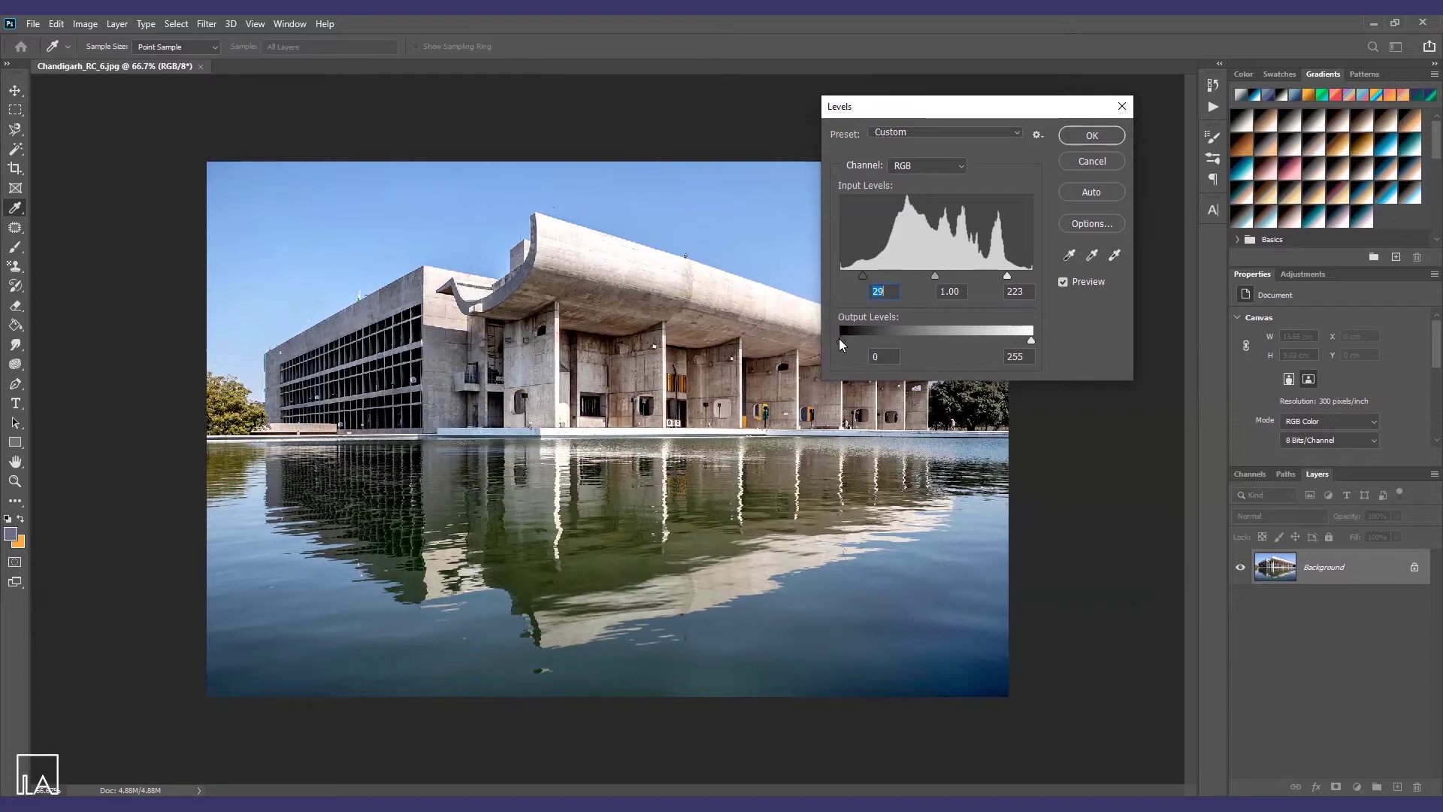
Try lowering the output white level to 174, restore it to 255 and apply the Levels adjustment.
{"action": "mouse_move", "coordinate": [839, 339]}
{"action": "left_mouse_down"}
{"action": "mouse_move", "coordinate": [899, 341]}
{"action": "mouse_move", "coordinate": [833, 336]}
{"action": "left_mouse_up"}
{"action": "left_click_drag", "start_coordinate": [1033, 341], "coordinate": [975, 337]}
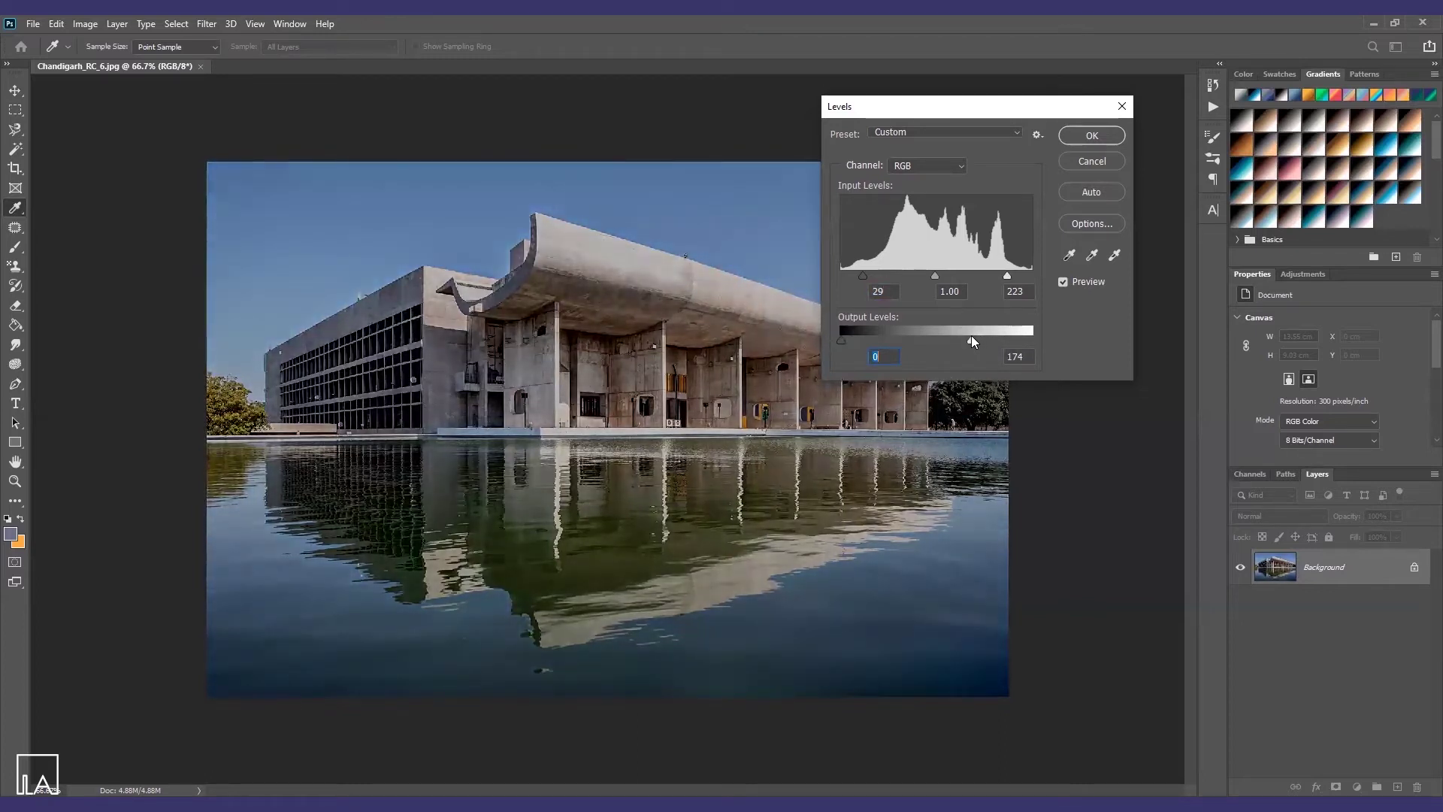
{"action": "left_click_drag", "start_coordinate": [971, 335], "coordinate": [1035, 329]}
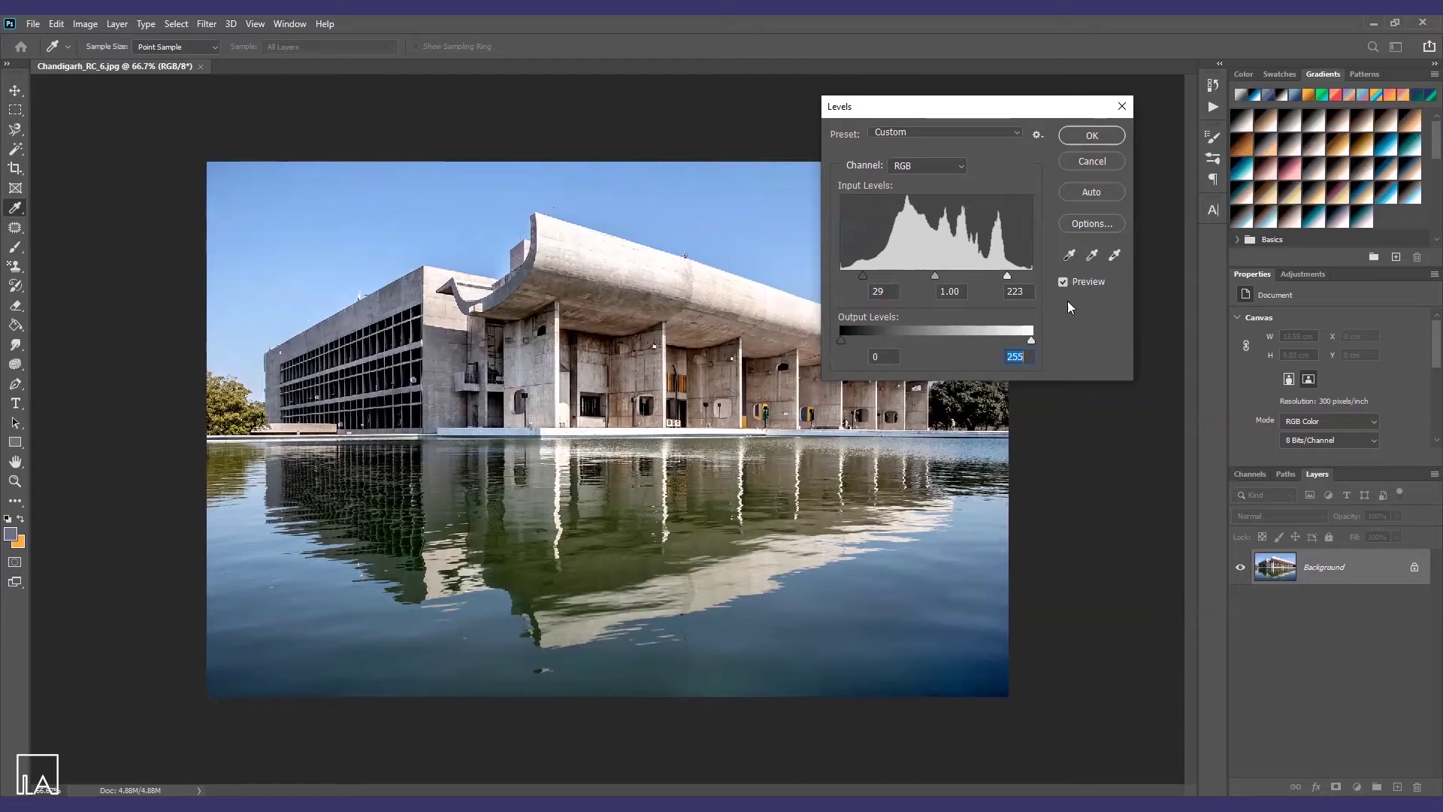
{"action": "left_click", "coordinate": [1093, 139]}
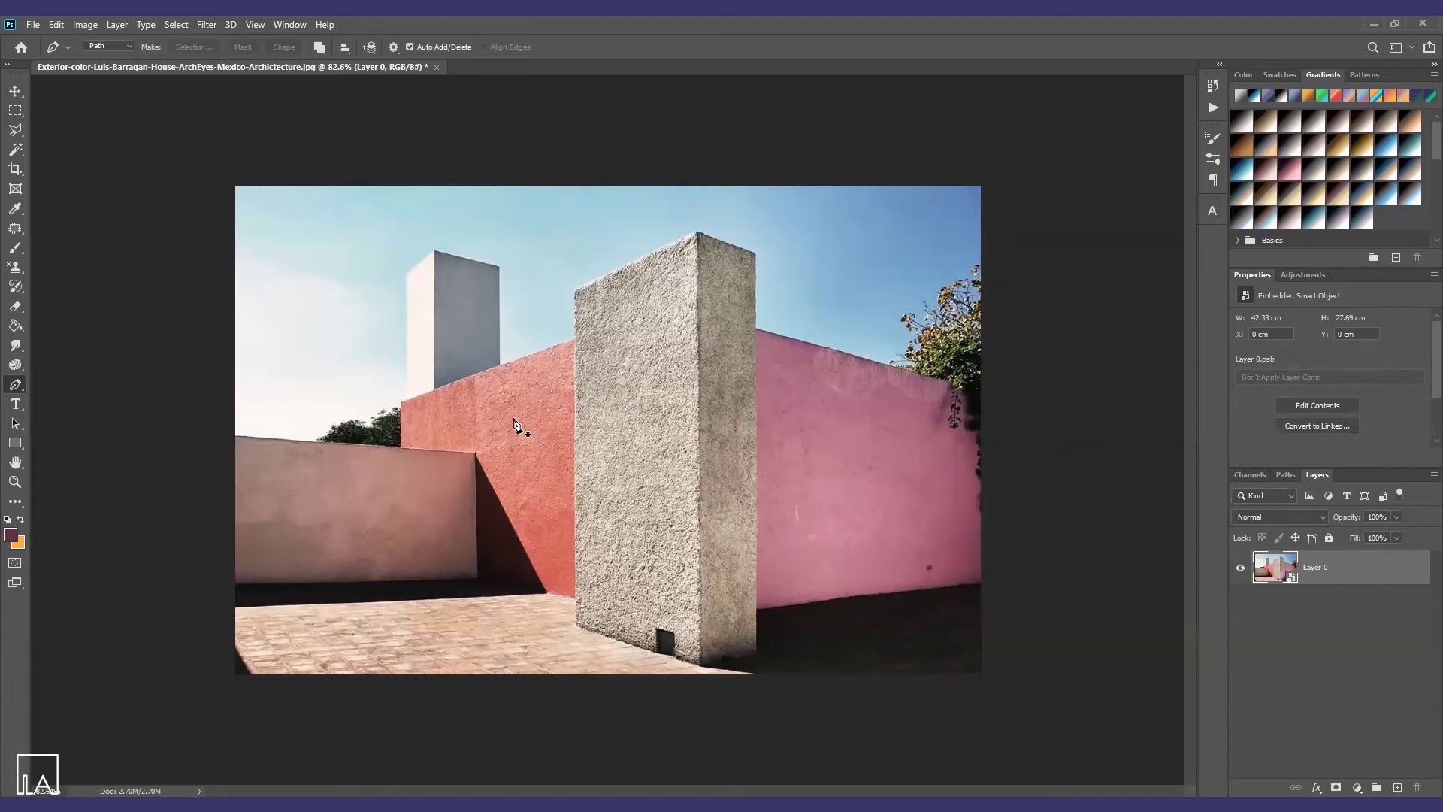
Apply an unmodified Curves adjustment to Layer 0 of the pink wall photo and undo it.
{"action": "left_click", "coordinate": [89, 24]}
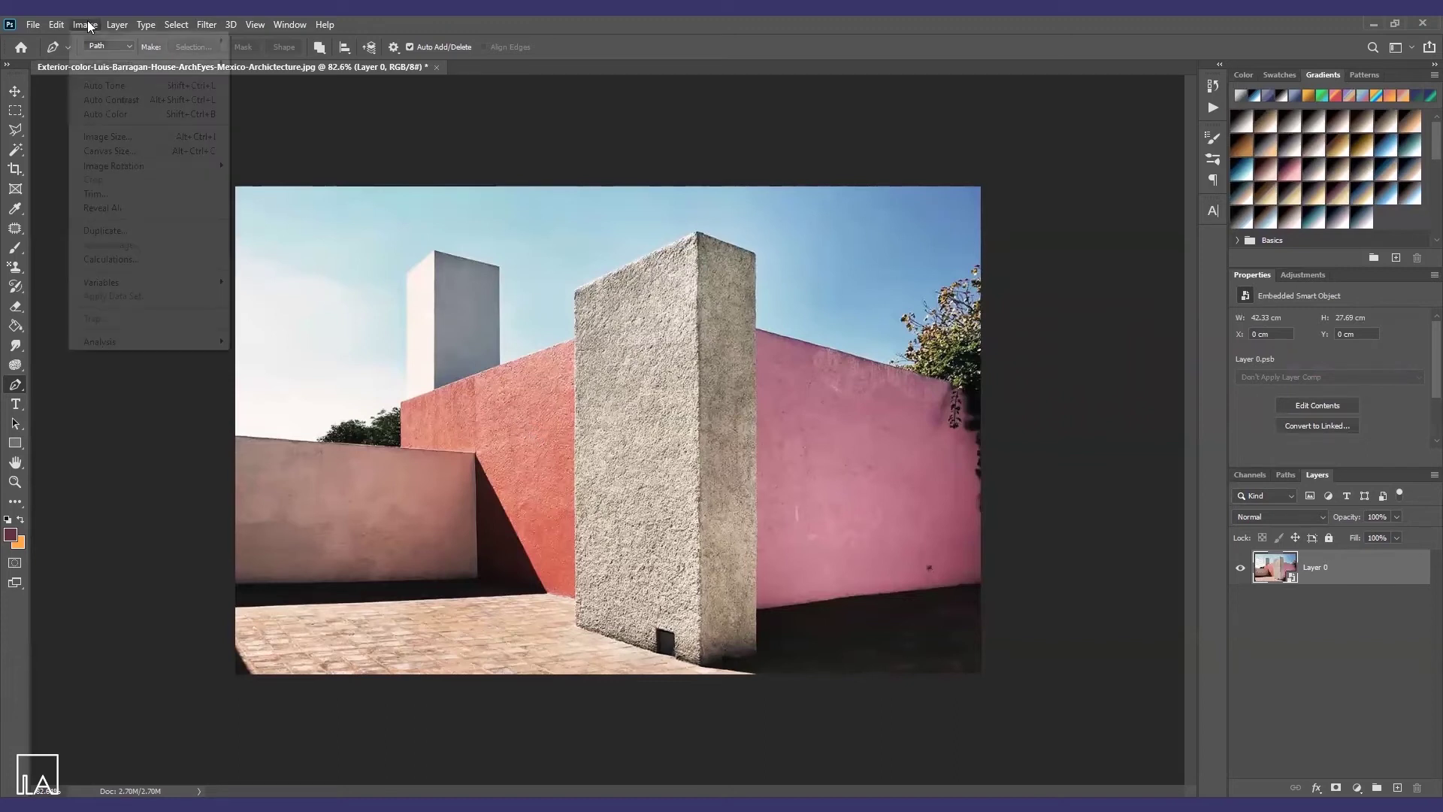
{"action": "mouse_move", "coordinate": [94, 63]}
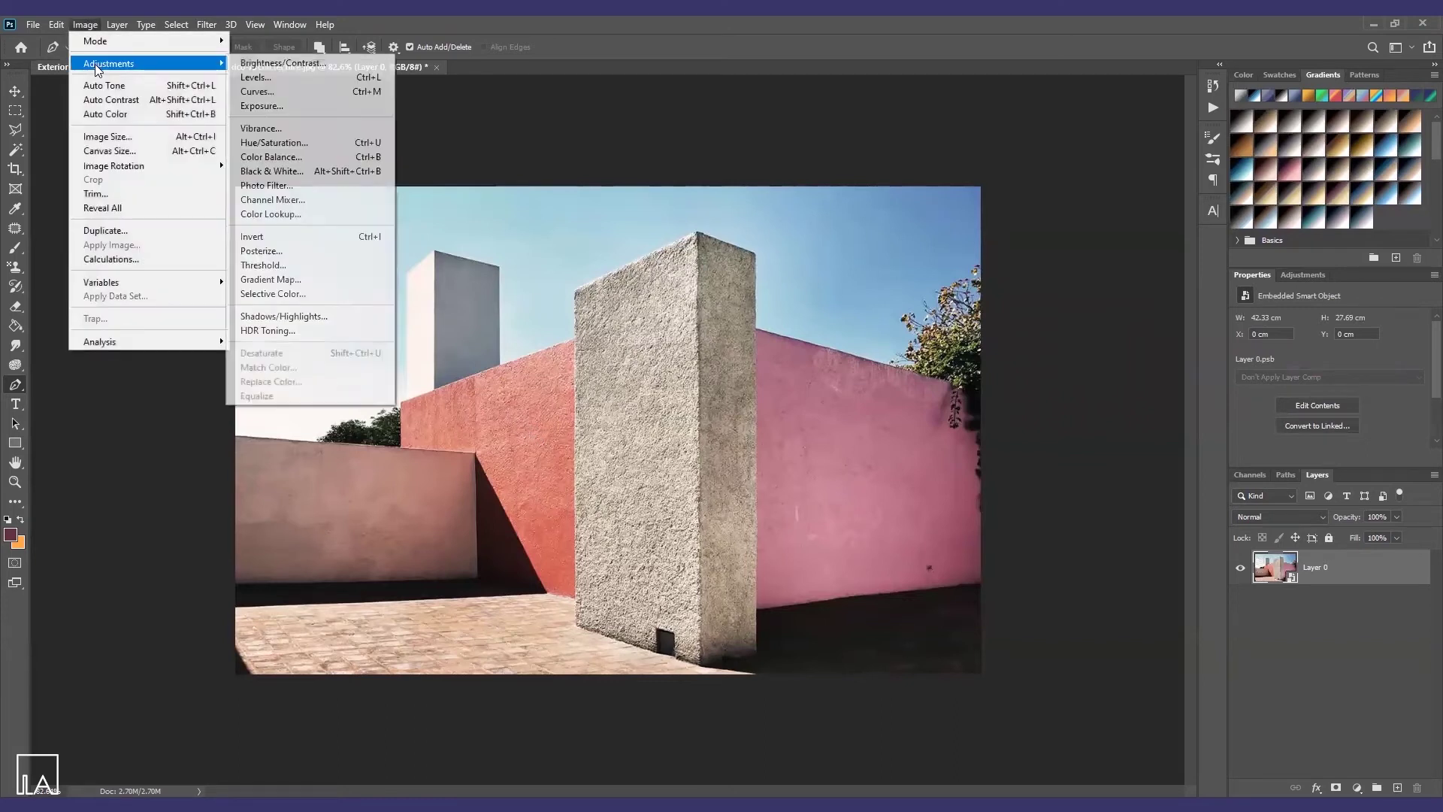
{"action": "left_click", "coordinate": [304, 91]}
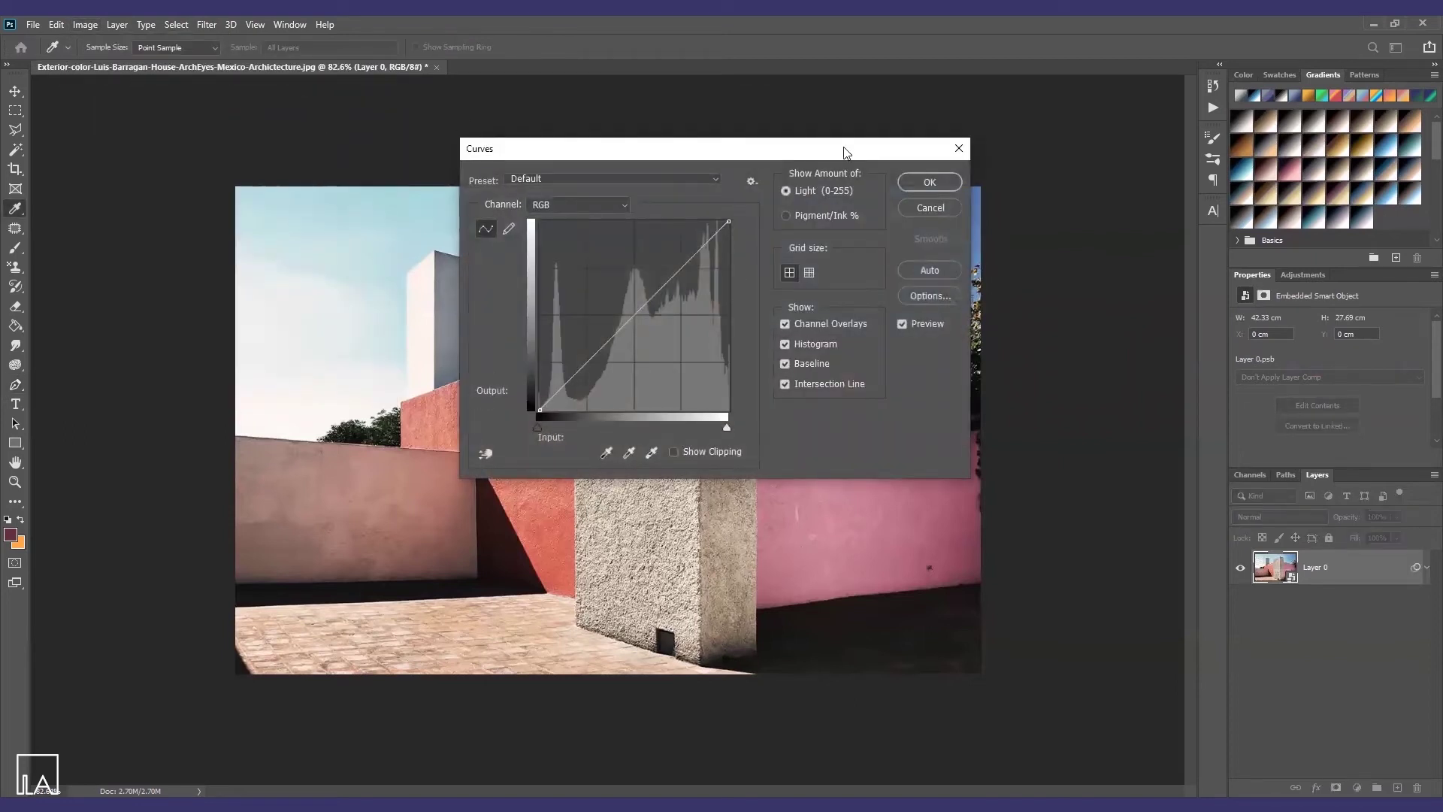
{"action": "left_click_drag", "start_coordinate": [844, 148], "coordinate": [1128, 146]}
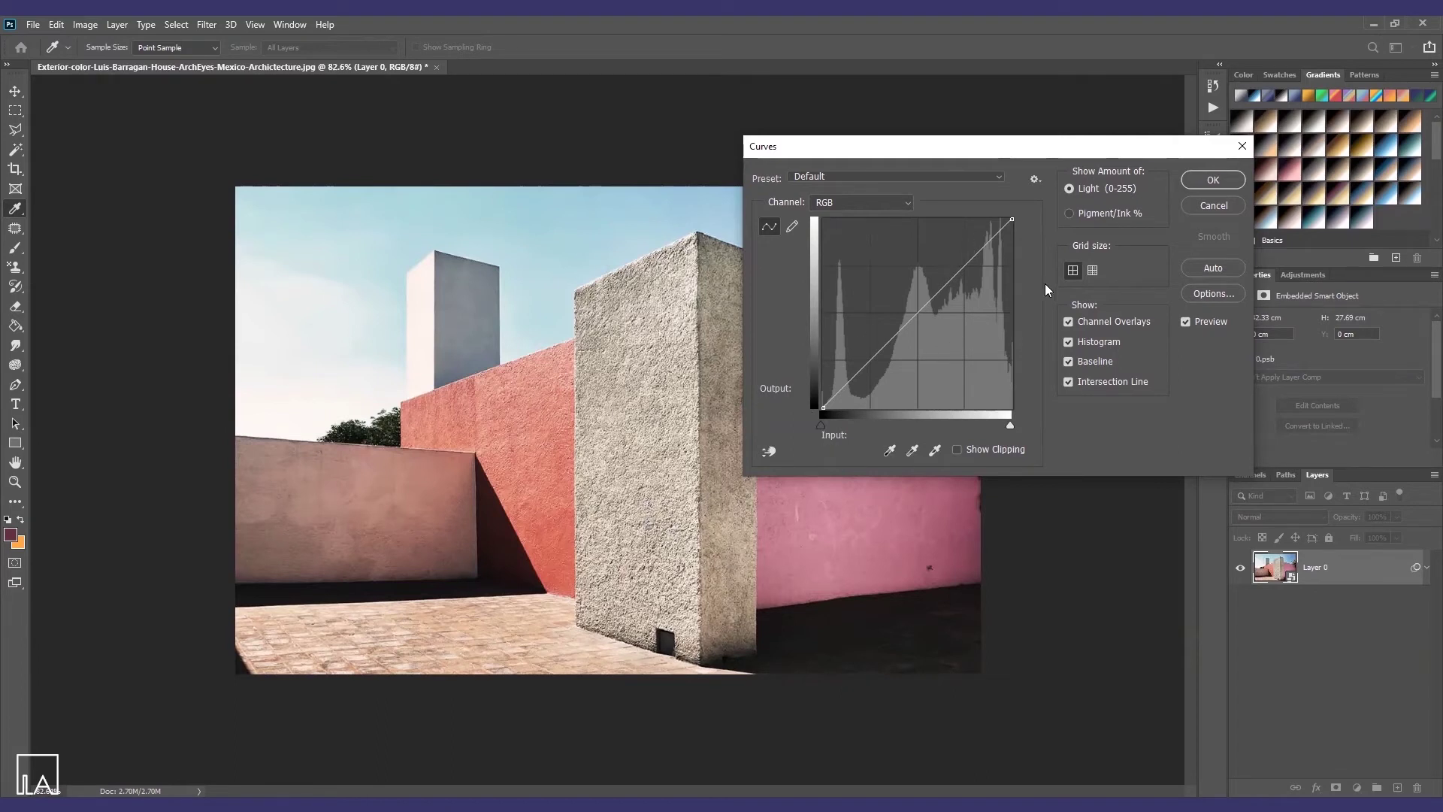
{"action": "key", "text": "p"}
{"action": "key", "text": "Return"}
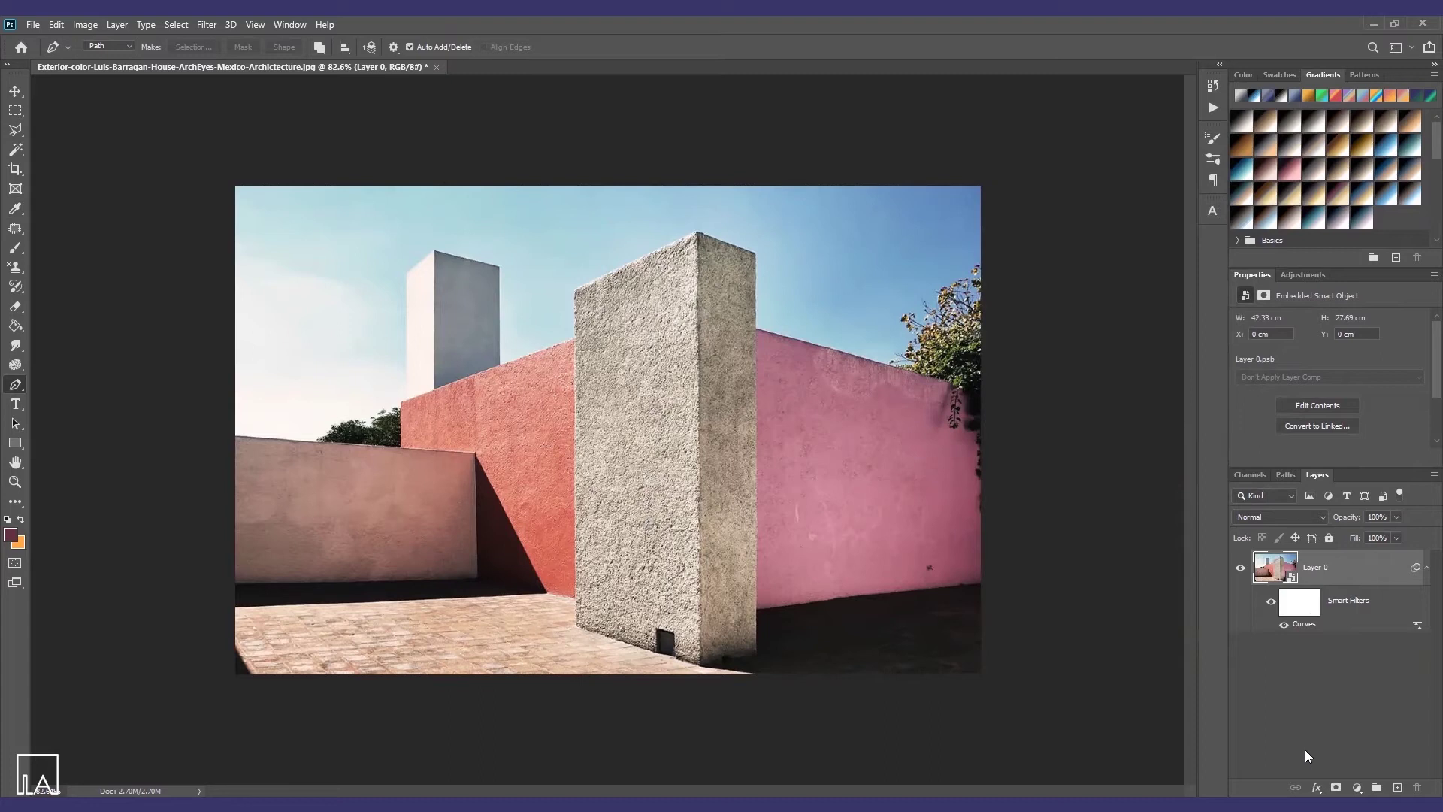
{"action": "key", "text": "ctrl+z"}
Add a Curves adjustment layer above Layer 0 and undo it.
{"action": "left_click", "coordinate": [1358, 788]}
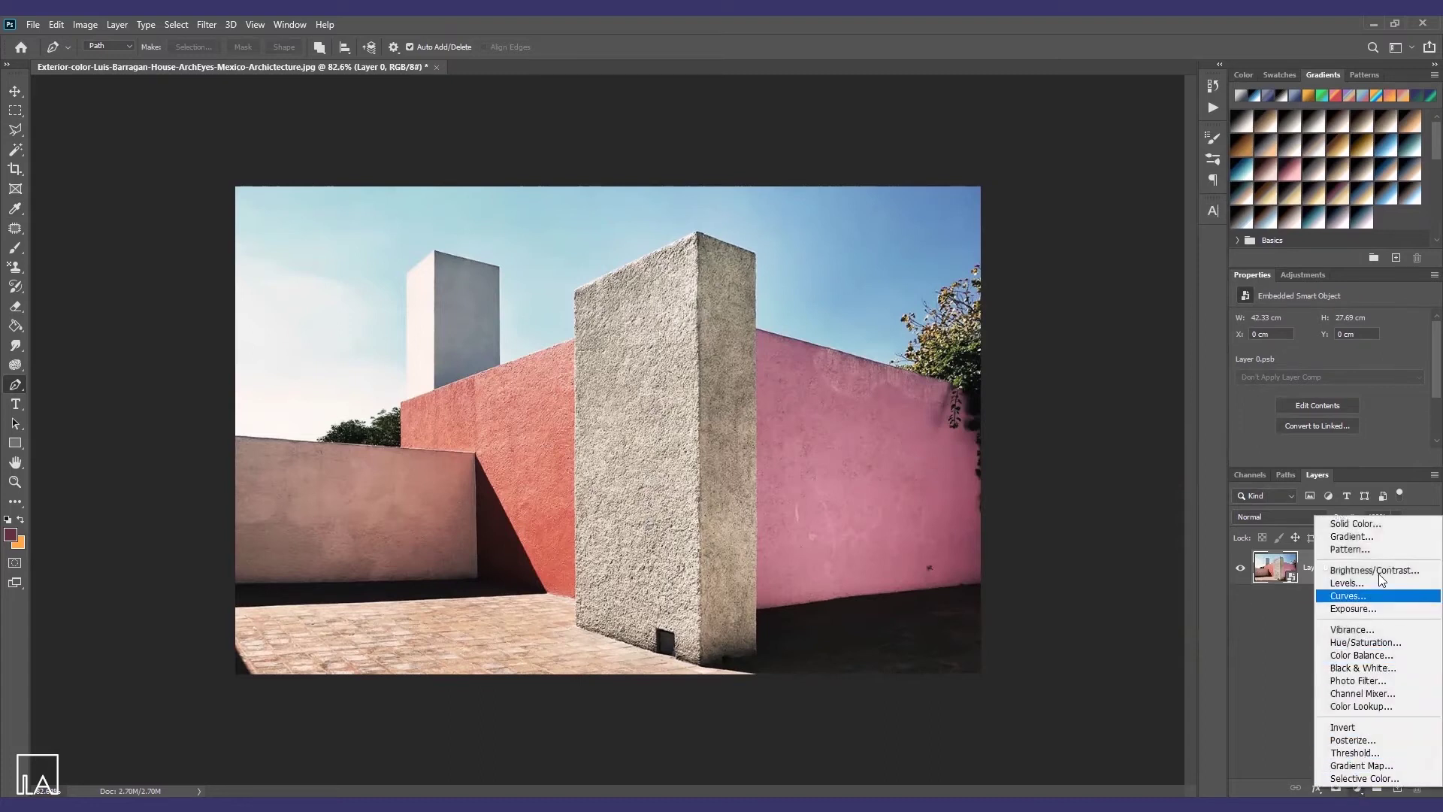
{"action": "left_click", "coordinate": [1353, 596]}
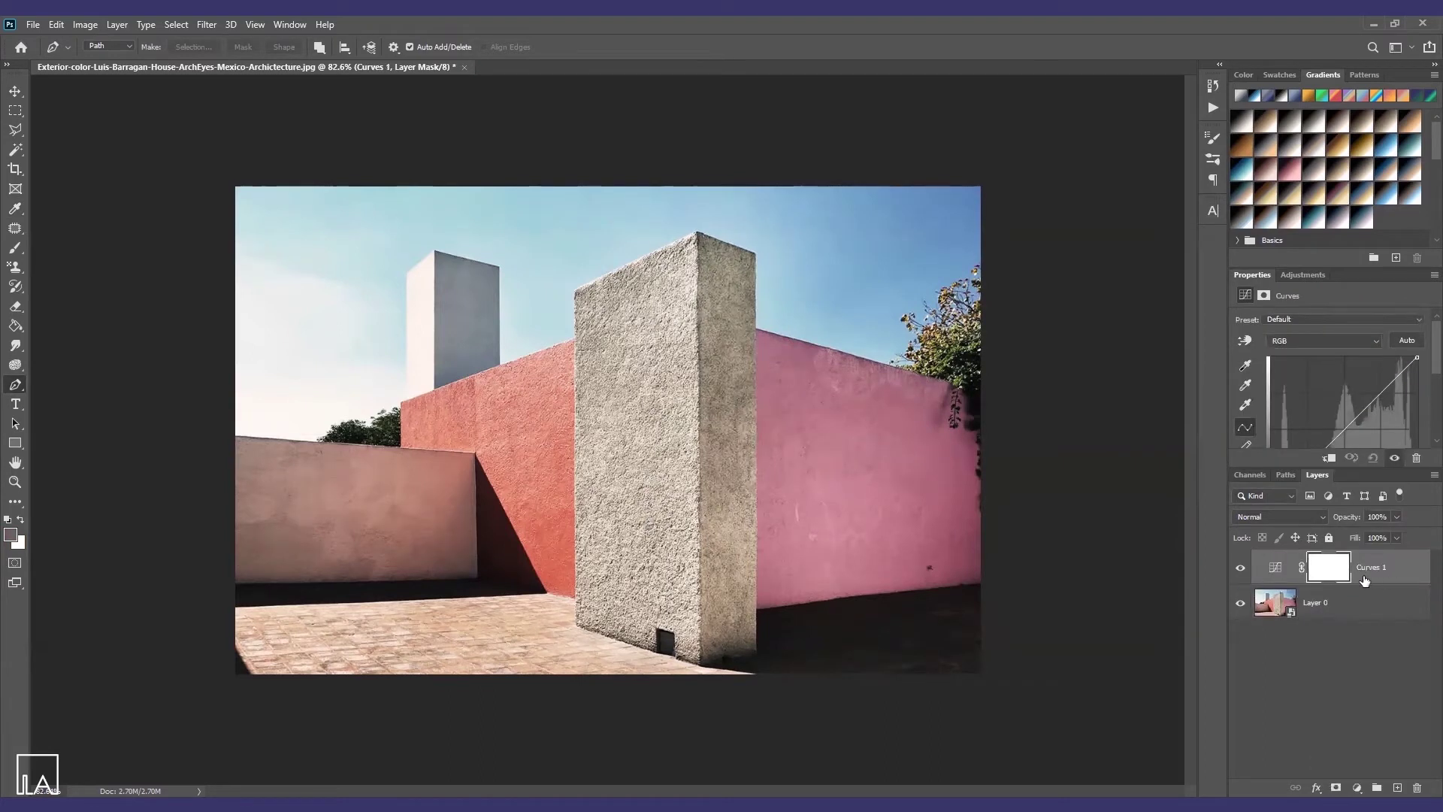
{"action": "scroll", "coordinate": [1325, 401], "scroll_direction": "down", "scroll_amount": 2}
{"action": "key", "text": "ctrl+z"}
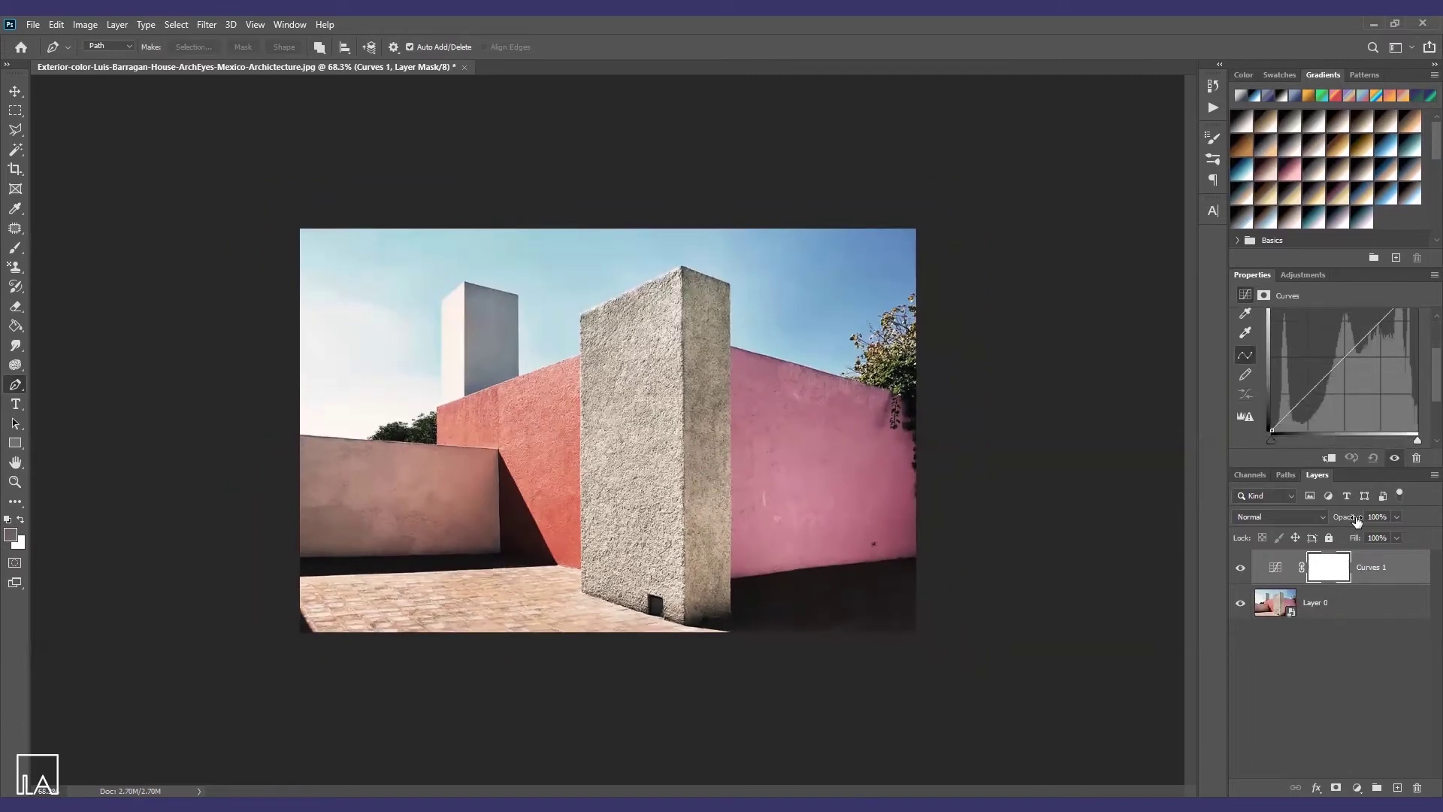
Open Curves for Layer 0 and try out the RGB channel's black point, white point and curve endpoints.
{"action": "key", "text": "ctrl+m"}
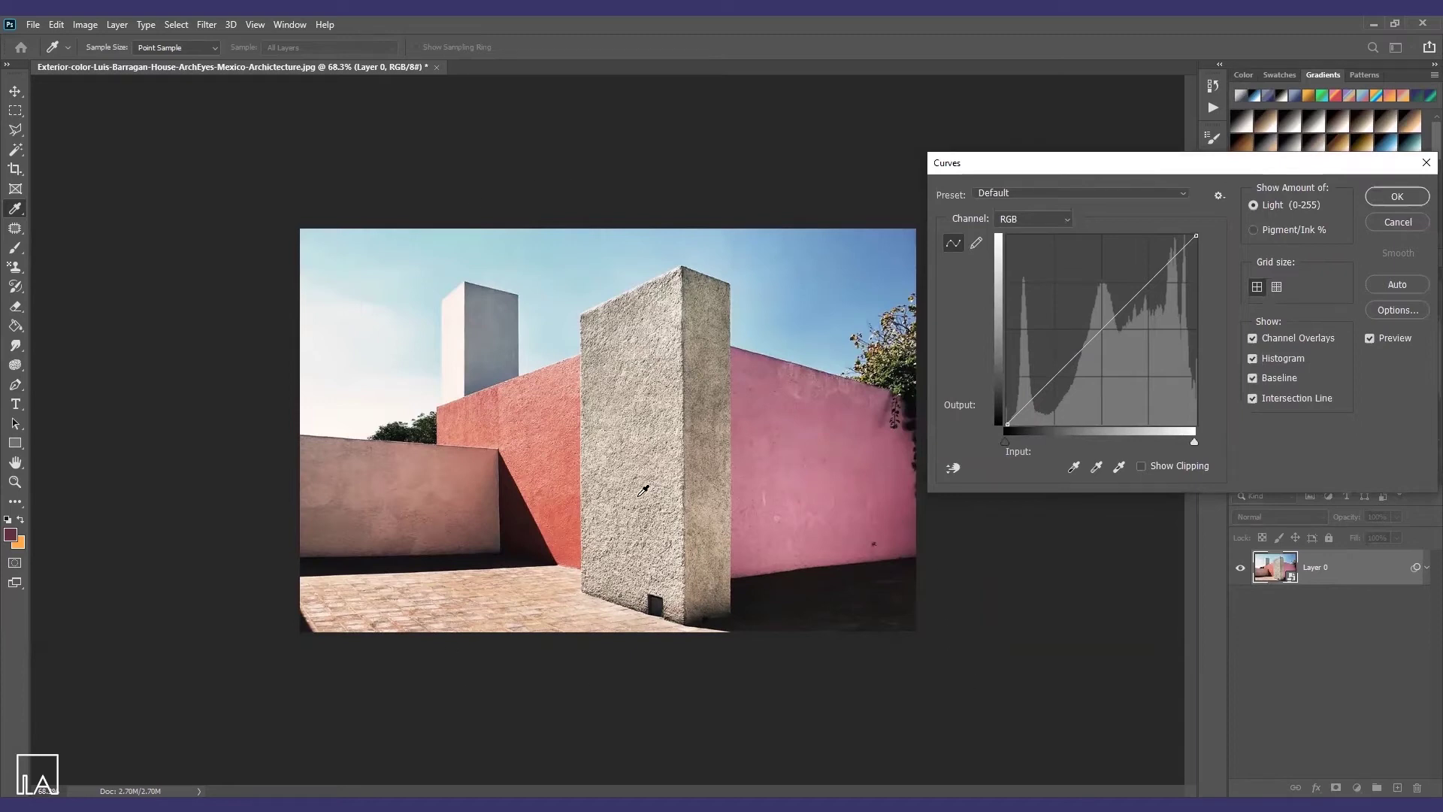
{"action": "left_click", "coordinate": [1005, 445]}
{"action": "mouse_move", "coordinate": [1003, 444]}
{"action": "left_mouse_down"}
{"action": "mouse_move", "coordinate": [1065, 445]}
{"action": "mouse_move", "coordinate": [1005, 442]}
{"action": "left_mouse_up"}
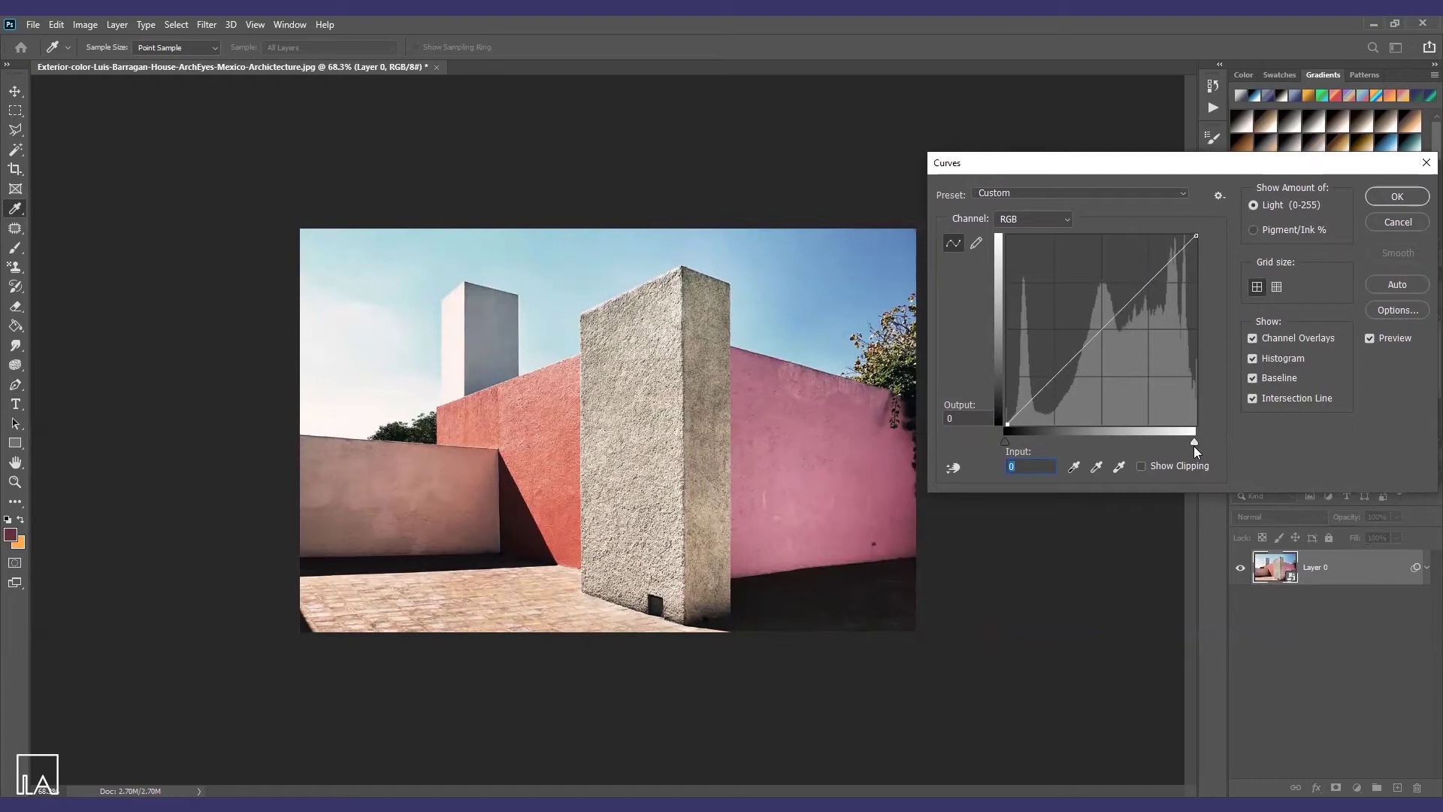
{"action": "mouse_move", "coordinate": [1194, 444]}
{"action": "left_mouse_down"}
{"action": "mouse_move", "coordinate": [1139, 442]}
{"action": "mouse_move", "coordinate": [1206, 441]}
{"action": "left_mouse_up"}
{"action": "mouse_move", "coordinate": [1006, 424]}
{"action": "left_mouse_down"}
{"action": "mouse_move", "coordinate": [1003, 381]}
{"action": "mouse_move", "coordinate": [1006, 426]}
{"action": "left_mouse_up"}
{"action": "left_click", "coordinate": [1196, 230]}
Shape the RGB curve into an S using on-image adjustment and curve points, lowering the shadows and raising input 205 to output 221.
{"action": "left_click", "coordinate": [950, 466]}
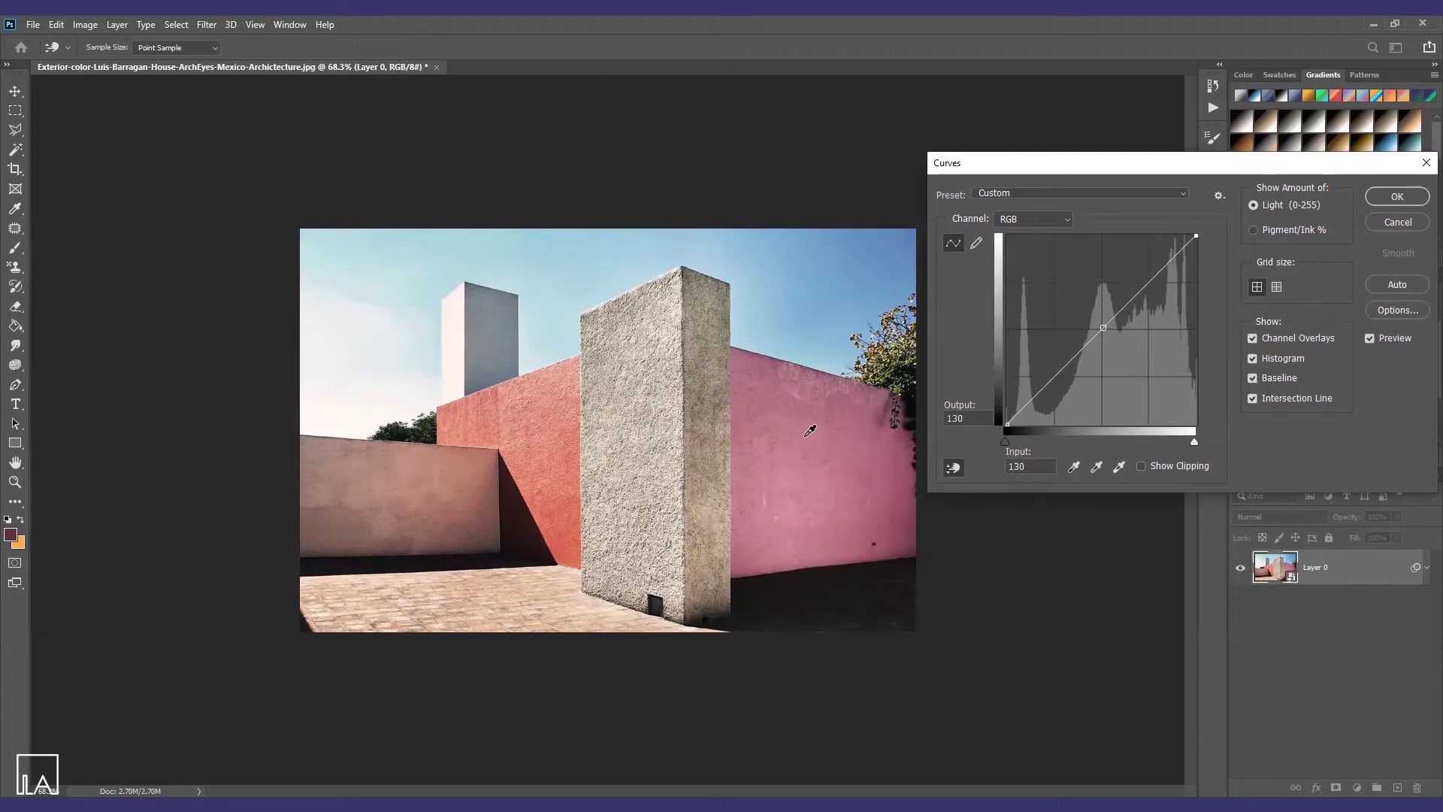
{"action": "mouse_move", "coordinate": [807, 435]}
{"action": "left_mouse_down"}
{"action": "mouse_move", "coordinate": [809, 462]}
{"action": "mouse_move", "coordinate": [821, 434]}
{"action": "left_mouse_up"}
{"action": "left_click_drag", "start_coordinate": [1048, 384], "coordinate": [1049, 391]}
{"action": "left_click_drag", "start_coordinate": [1162, 271], "coordinate": [1160, 260]}
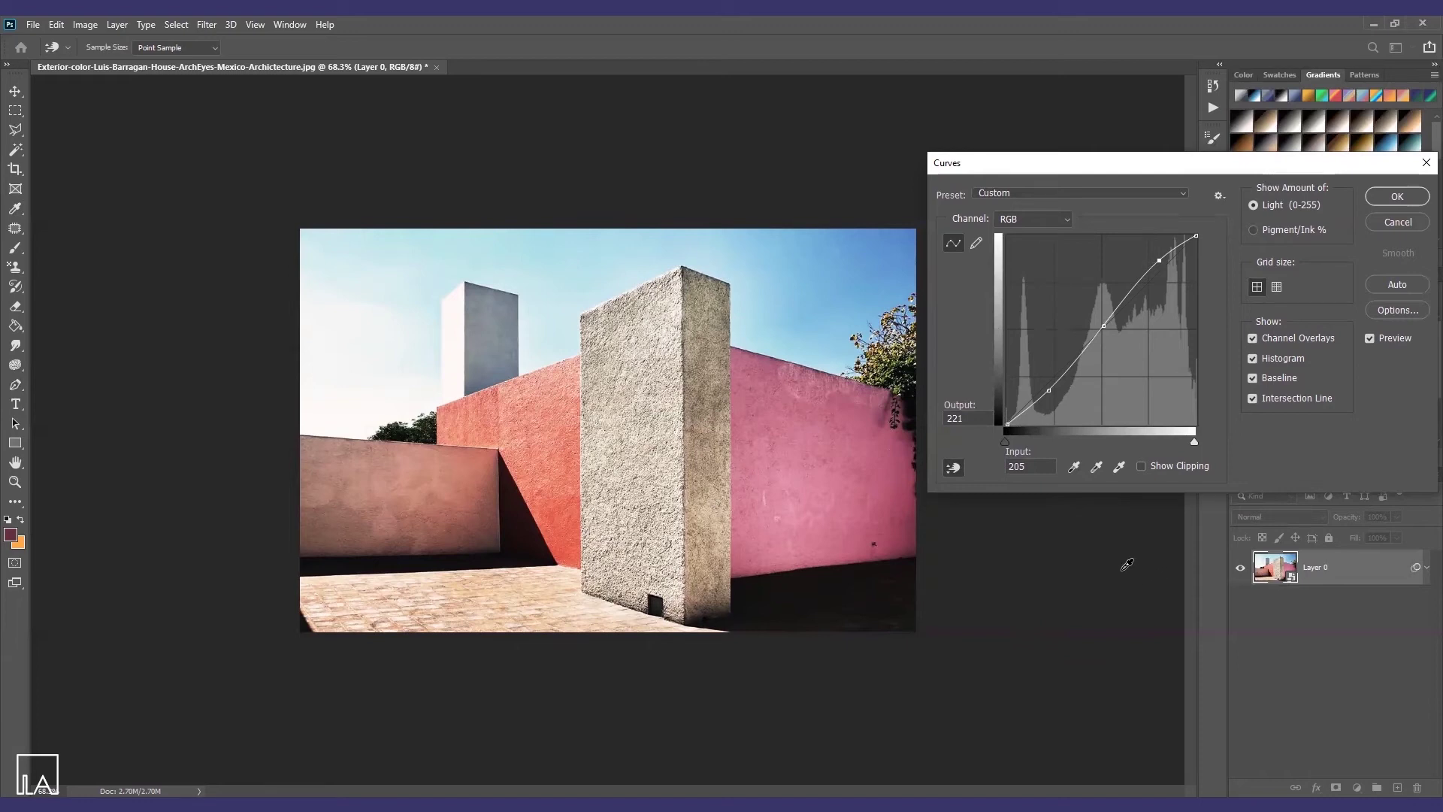
Raise the Red channel curve to output 187 at input 175, lower its darker tones, and undo an extra midtone point.
{"action": "left_click", "coordinate": [1033, 218]}
{"action": "left_click", "coordinate": [1029, 247]}
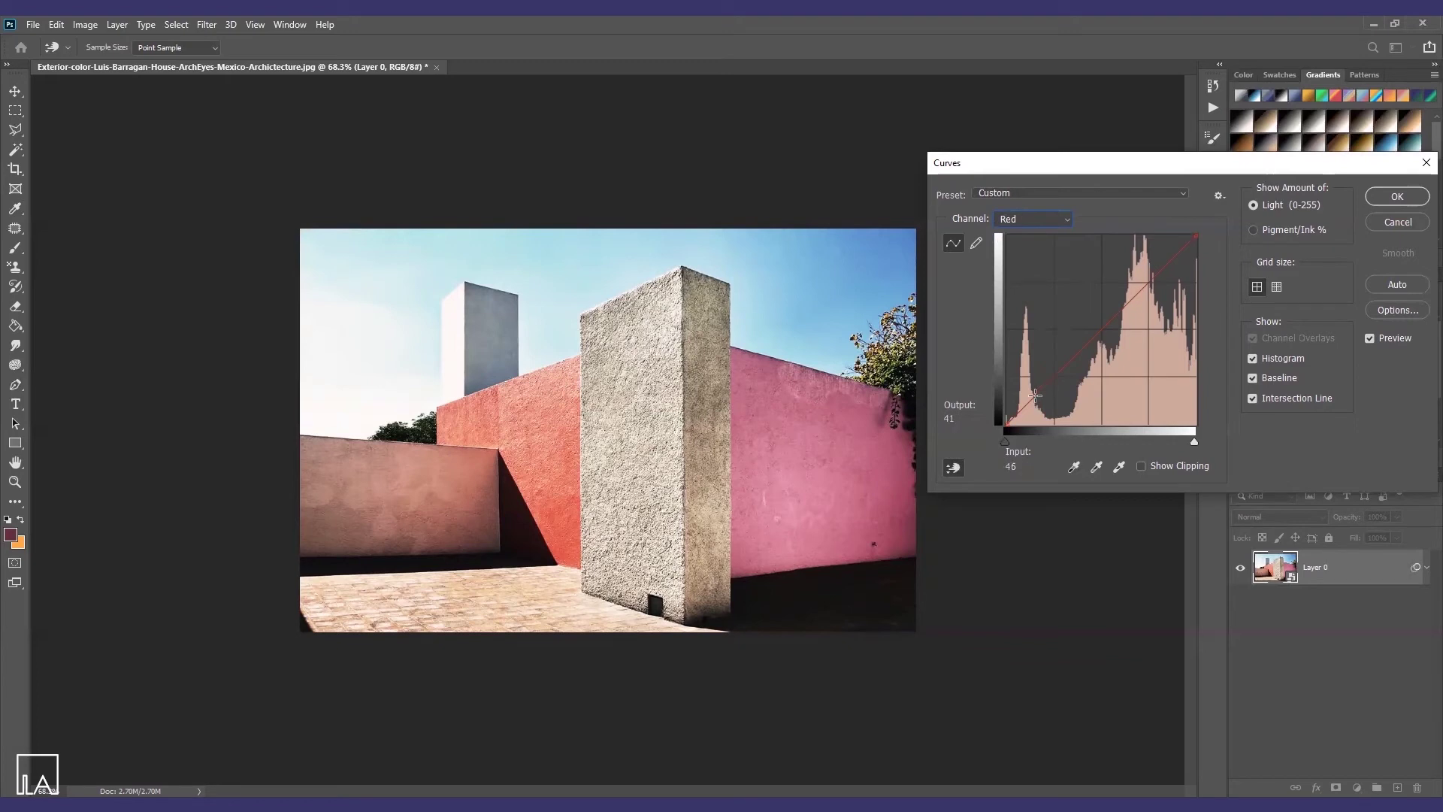
{"action": "left_click", "coordinate": [1130, 287]}
{"action": "left_click_drag", "start_coordinate": [1130, 287], "coordinate": [1137, 287]}
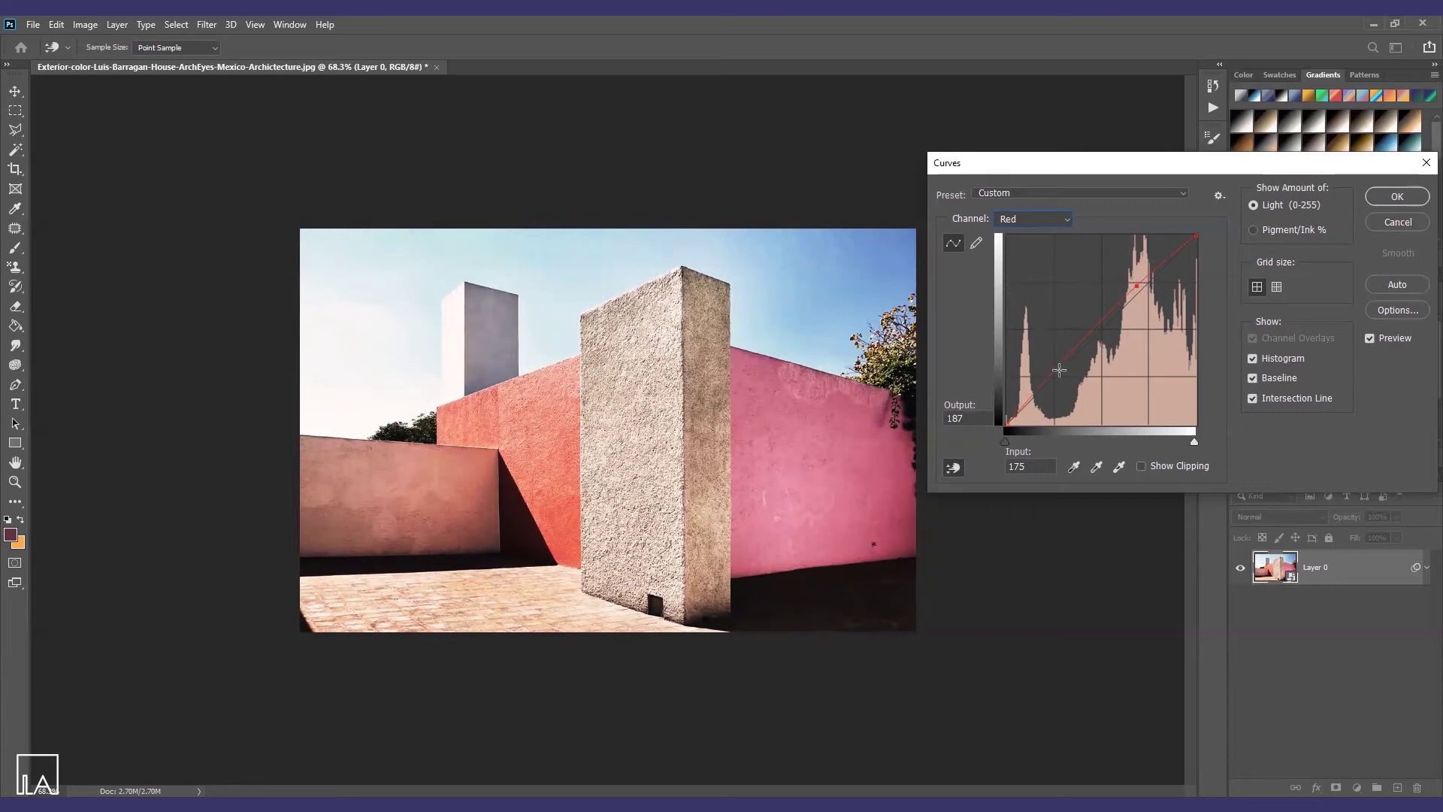
{"action": "mouse_move", "coordinate": [1059, 370]}
{"action": "left_mouse_down"}
{"action": "mouse_move", "coordinate": [1073, 398]}
{"action": "mouse_move", "coordinate": [1071, 386]}
{"action": "left_mouse_up"}
{"action": "left_click_drag", "start_coordinate": [1109, 331], "coordinate": [1112, 338]}
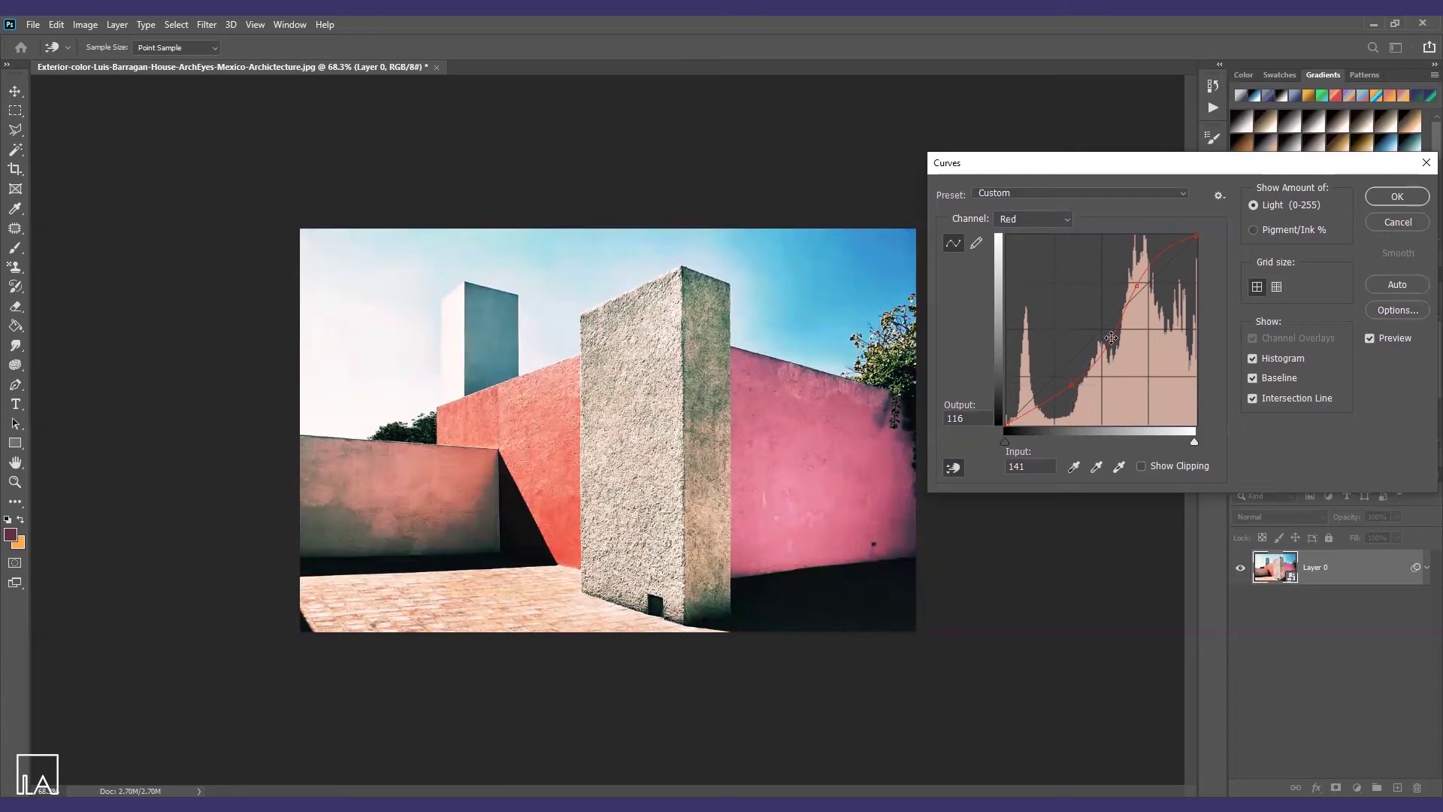
{"action": "key", "text": "ctrl+z"}
Try raising the Green channel curve to output 122 at input 98, and pull the point back down.
{"action": "left_click", "coordinate": [1051, 222]}
{"action": "left_click", "coordinate": [1051, 260]}
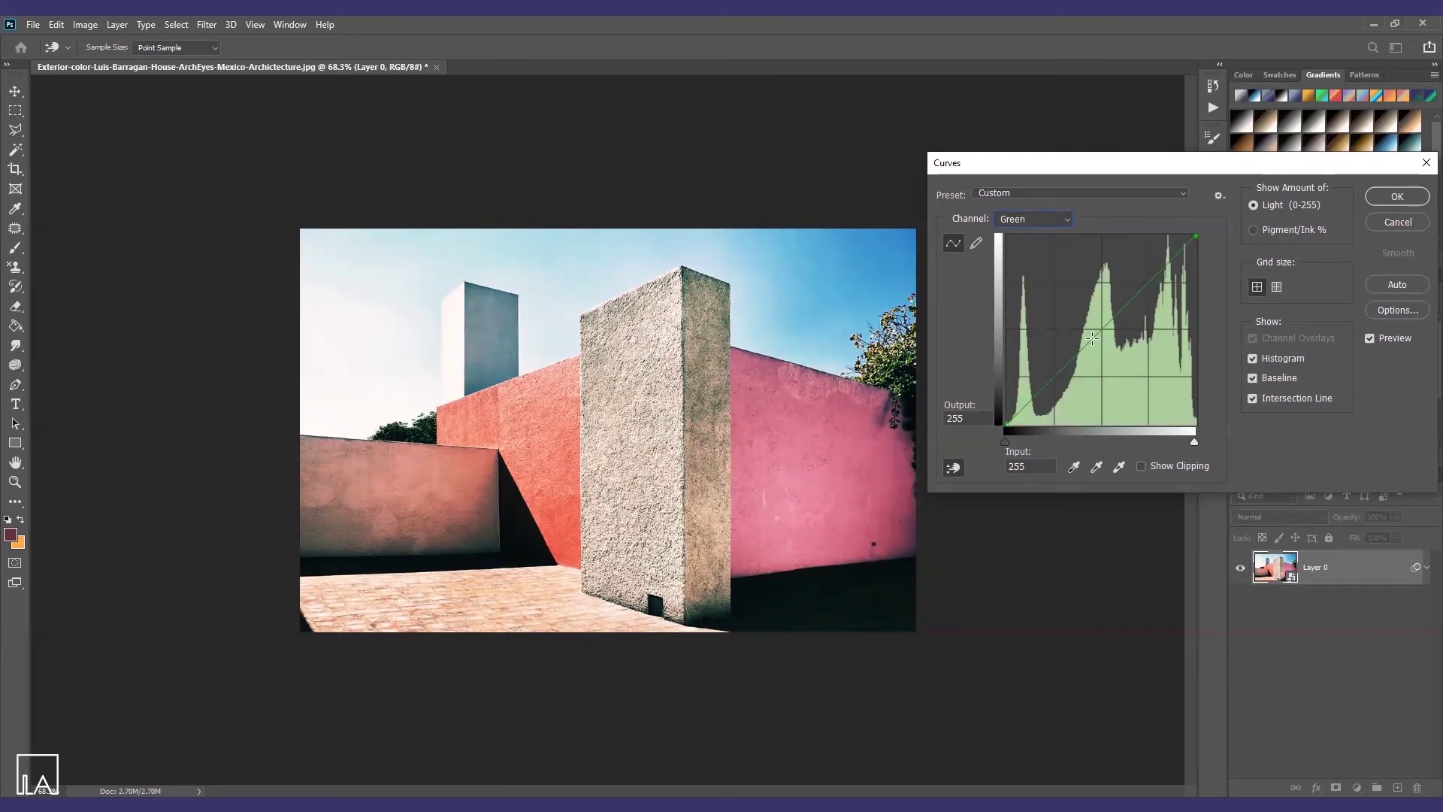
{"action": "left_click", "coordinate": [1079, 333]}
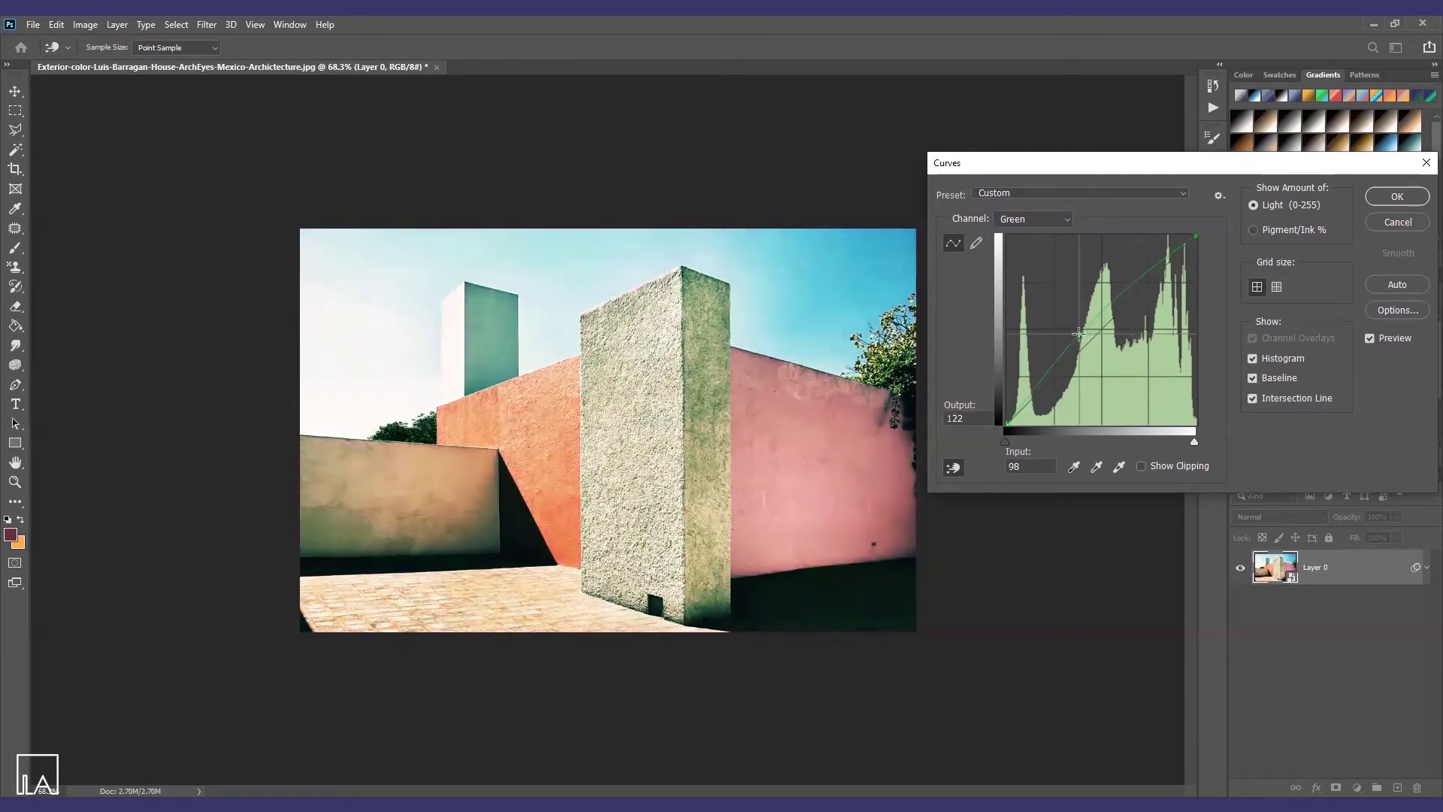
{"action": "mouse_move", "coordinate": [1079, 333]}
{"action": "left_mouse_down"}
{"action": "mouse_move", "coordinate": [1097, 359]}
{"action": "mouse_move", "coordinate": [1099, 339]}
{"action": "left_mouse_up"}
Try bending the Blue channel curve in the midtones, undo those changes and apply the Curves adjustment.
{"action": "left_click", "coordinate": [1027, 219]}
{"action": "left_click", "coordinate": [1031, 280]}
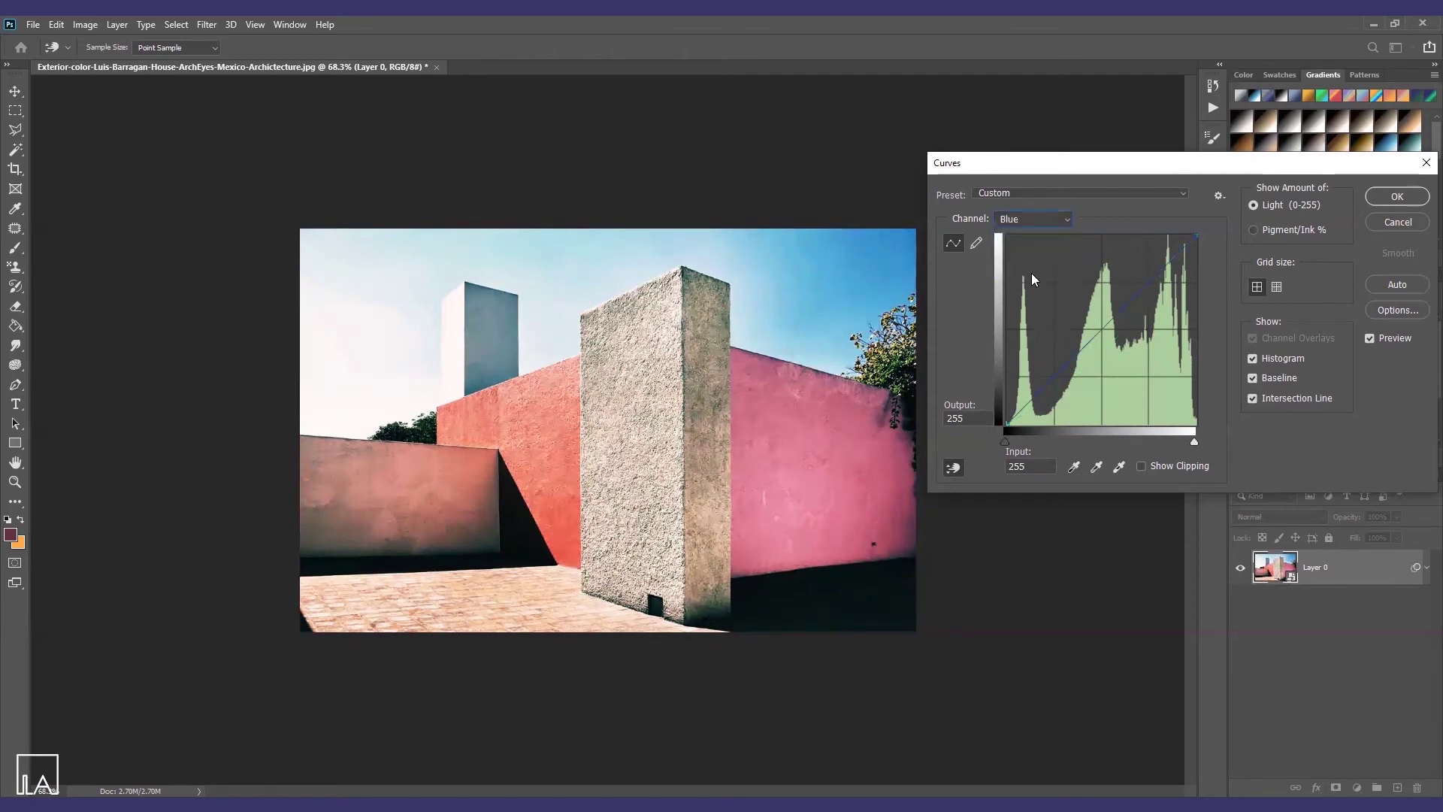
{"action": "left_click", "coordinate": [1087, 345]}
{"action": "mouse_move", "coordinate": [1087, 345]}
{"action": "left_mouse_down"}
{"action": "mouse_move", "coordinate": [1087, 325]}
{"action": "mouse_move", "coordinate": [1106, 331]}
{"action": "mouse_move", "coordinate": [1103, 353]}
{"action": "left_mouse_up"}
{"action": "key", "text": "ctrl+z"}
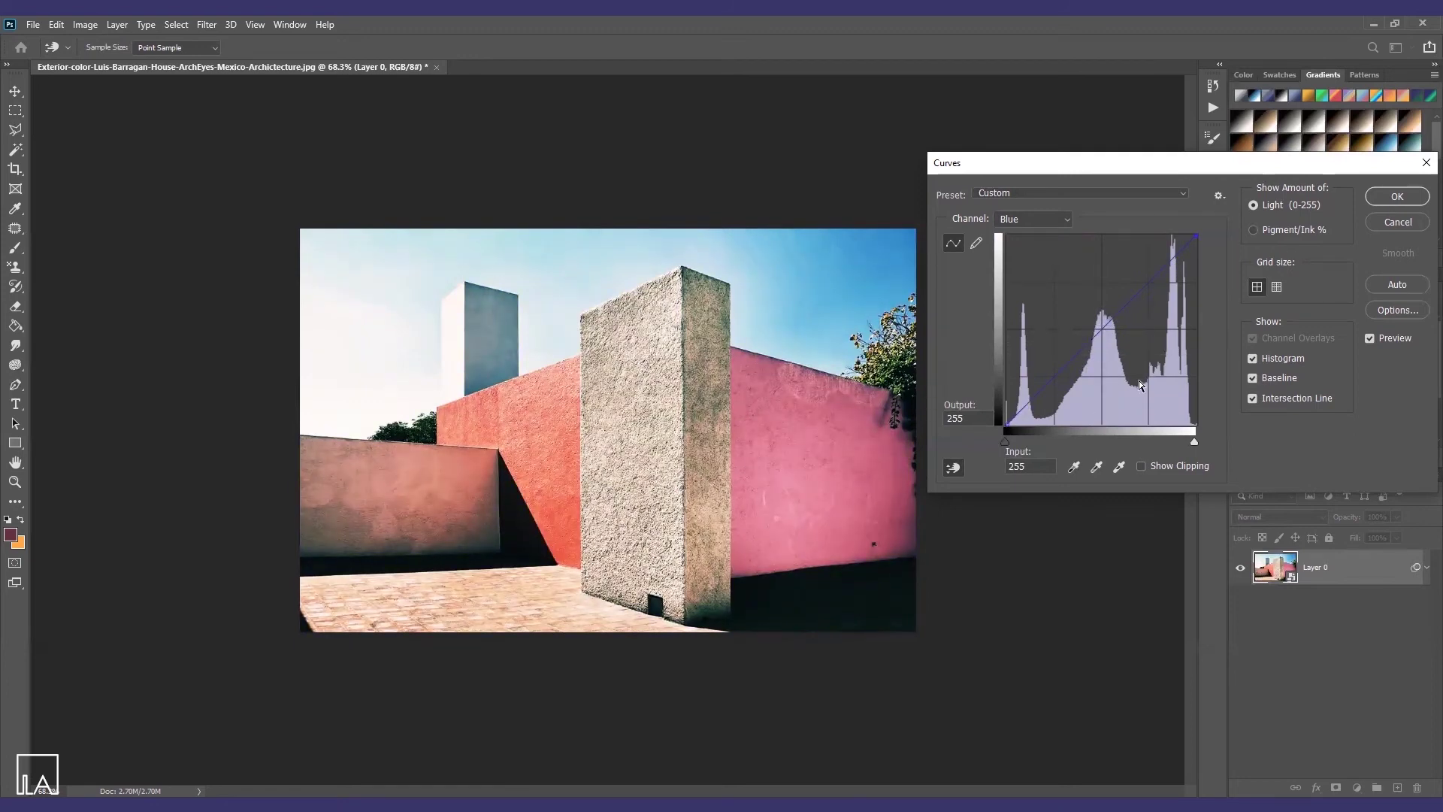
{"action": "left_click", "coordinate": [1096, 334]}
{"action": "key", "text": "ctrl+z"}
{"action": "key", "text": "Return"}
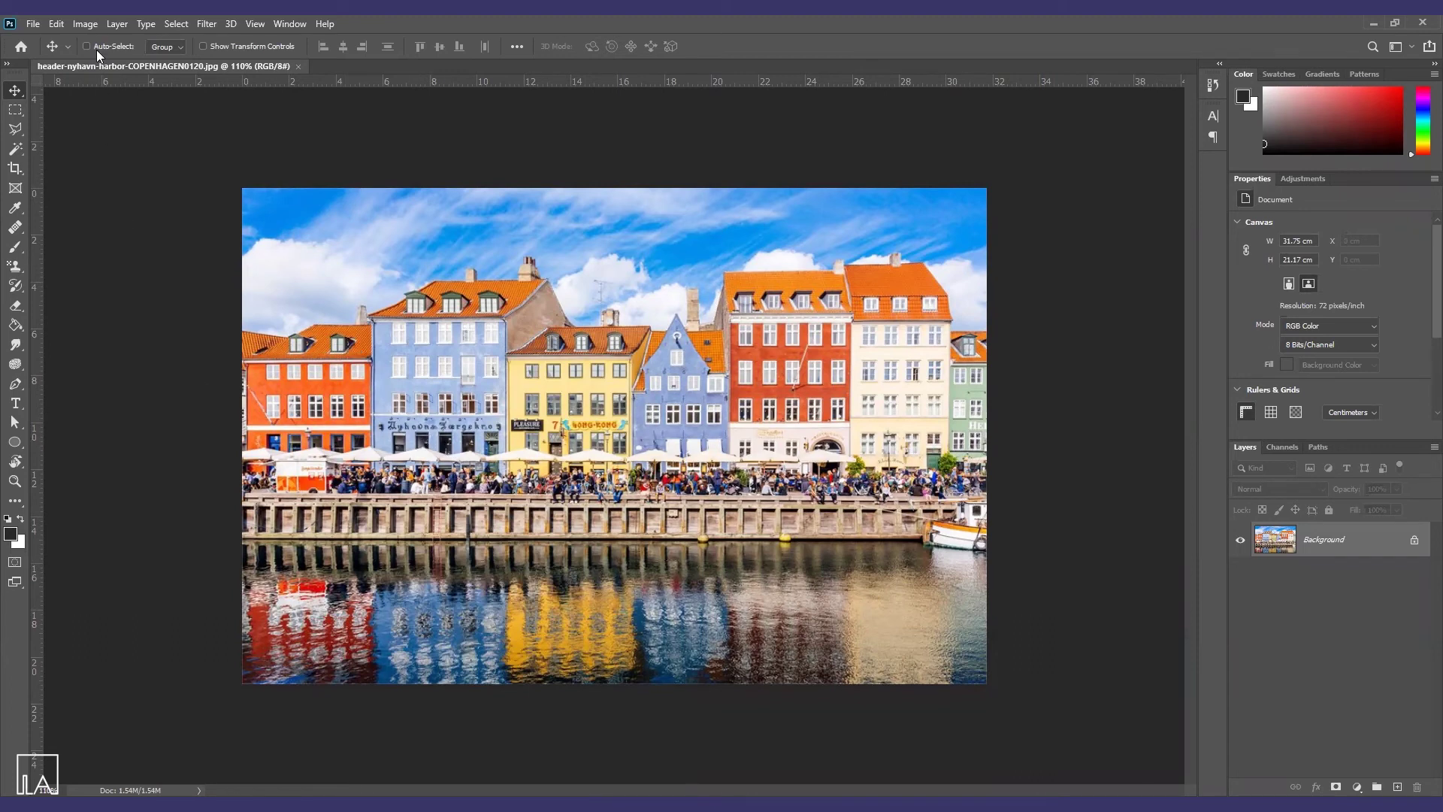
Open Color Balance for the harbour photo and try shifting the midtones along the cyan-red and yellow-blue ranges.
{"action": "left_click", "coordinate": [95, 26]}
{"action": "mouse_move", "coordinate": [143, 64]}
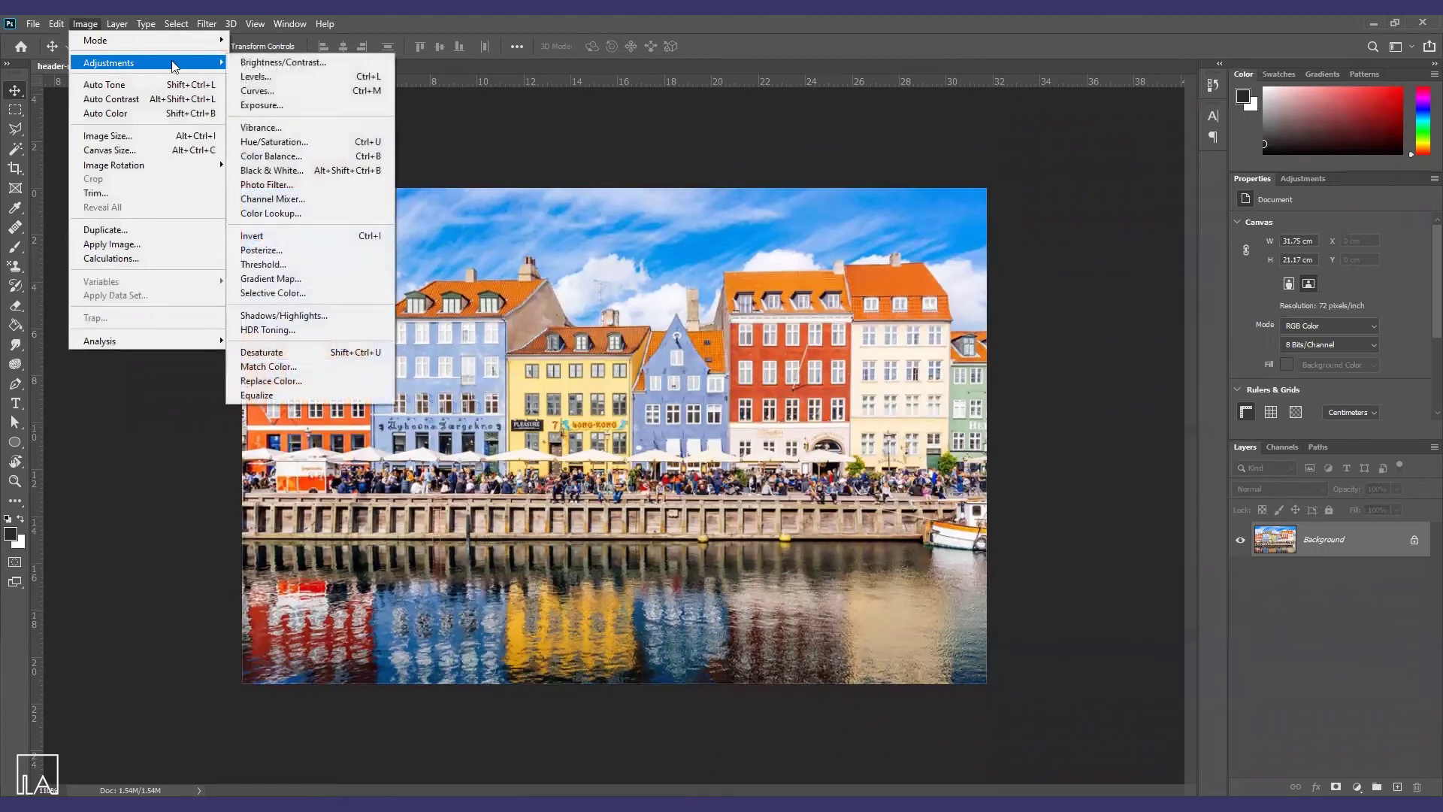
{"action": "left_click", "coordinate": [316, 156]}
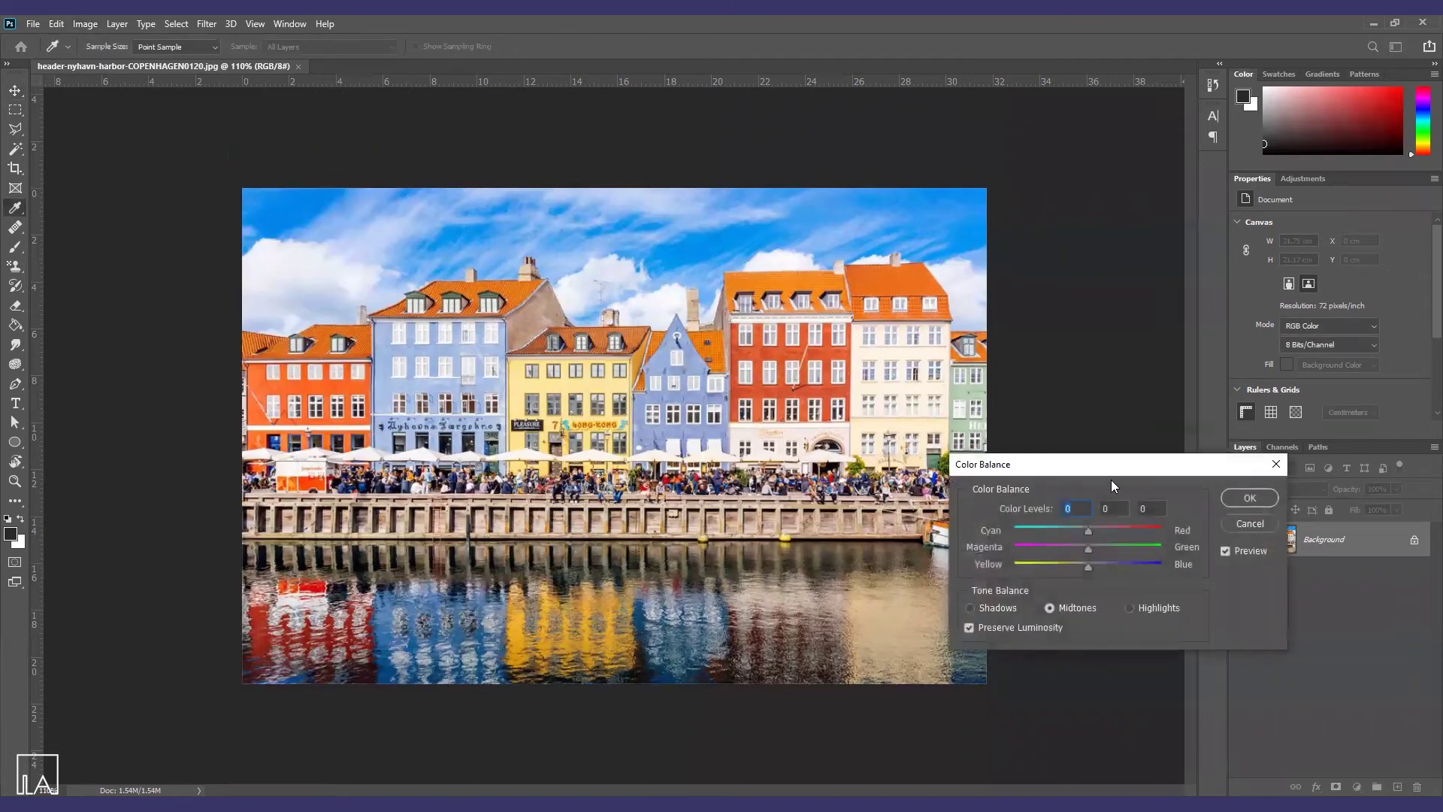
{"action": "left_click_drag", "start_coordinate": [1096, 471], "coordinate": [1006, 413]}
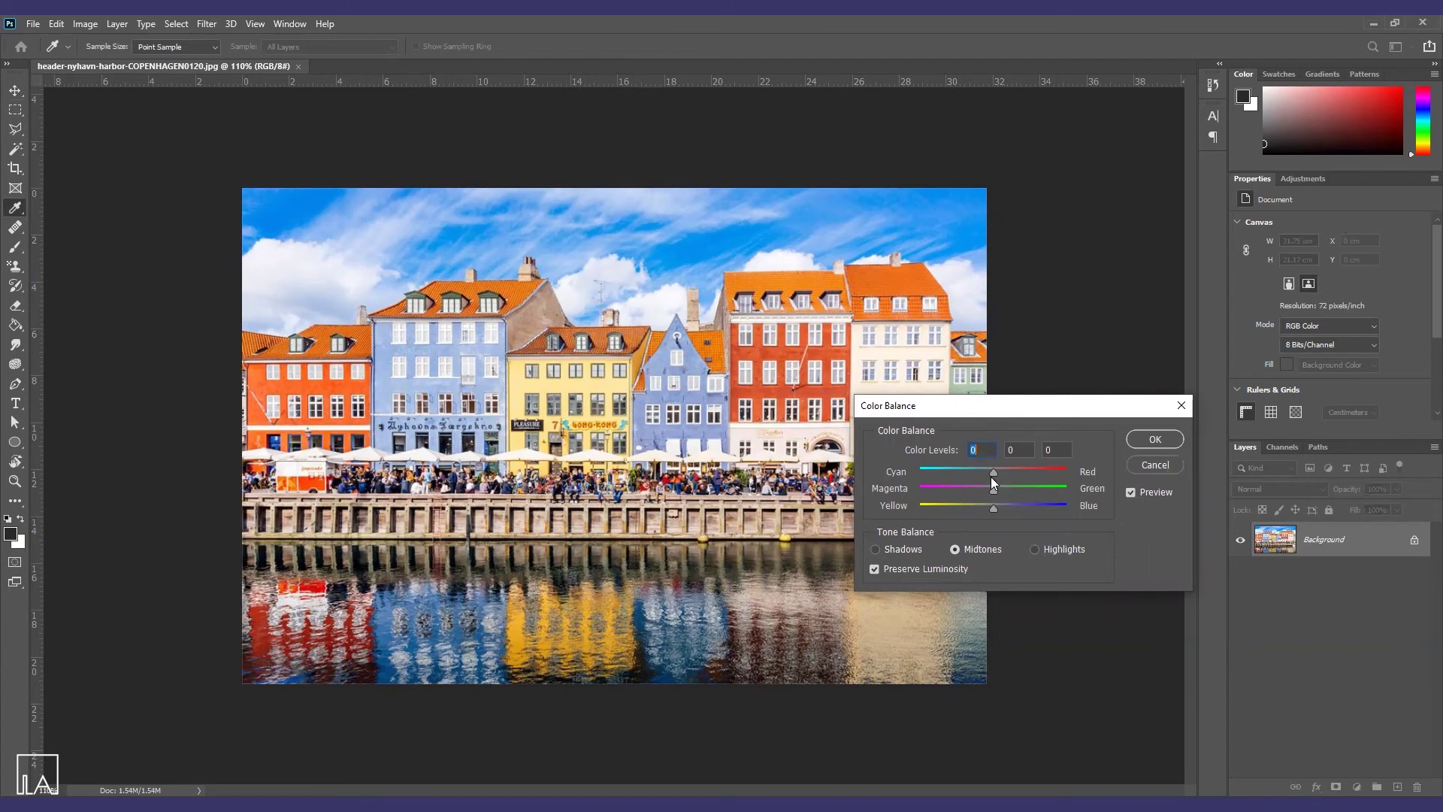
{"action": "left_click_drag", "start_coordinate": [1034, 473], "coordinate": [979, 473]}
{"action": "left_click_drag", "start_coordinate": [1021, 471], "coordinate": [1024, 471]}
{"action": "mouse_move", "coordinate": [993, 507]}
{"action": "left_mouse_down"}
{"action": "mouse_move", "coordinate": [968, 507]}
{"action": "mouse_move", "coordinate": [1019, 507]}
{"action": "mouse_move", "coordinate": [965, 489]}
{"action": "mouse_move", "coordinate": [1012, 490]}
{"action": "mouse_move", "coordinate": [998, 494]}
{"action": "left_mouse_up"}
Try highlights color levels of -12 for magenta-green and +5 for yellow-blue, and close Color Balance without applying.
{"action": "left_click", "coordinate": [1037, 548]}
{"action": "left_click_drag", "start_coordinate": [994, 510], "coordinate": [998, 471]}
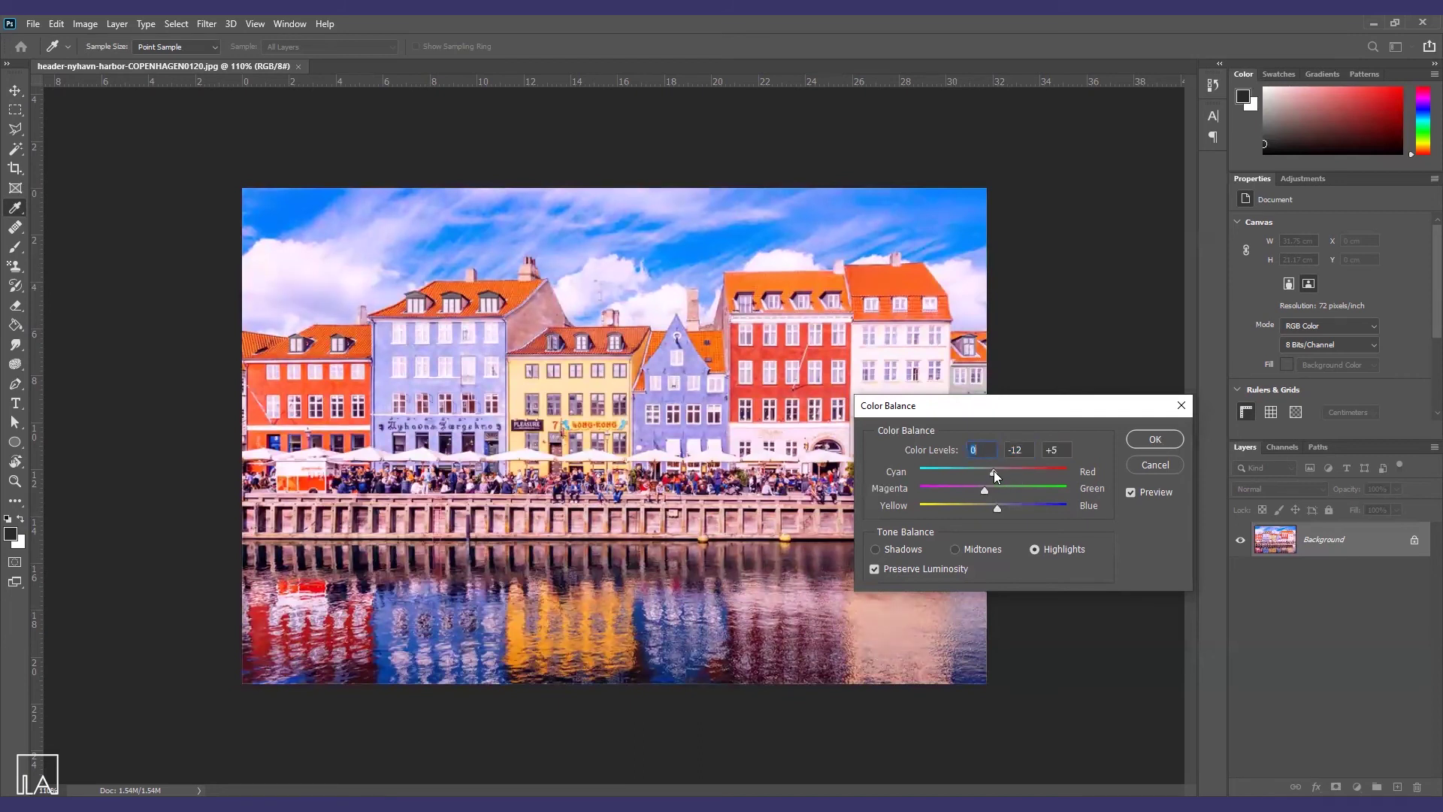
{"action": "left_click", "coordinate": [1181, 405]}
{"action": "key", "text": "v"}
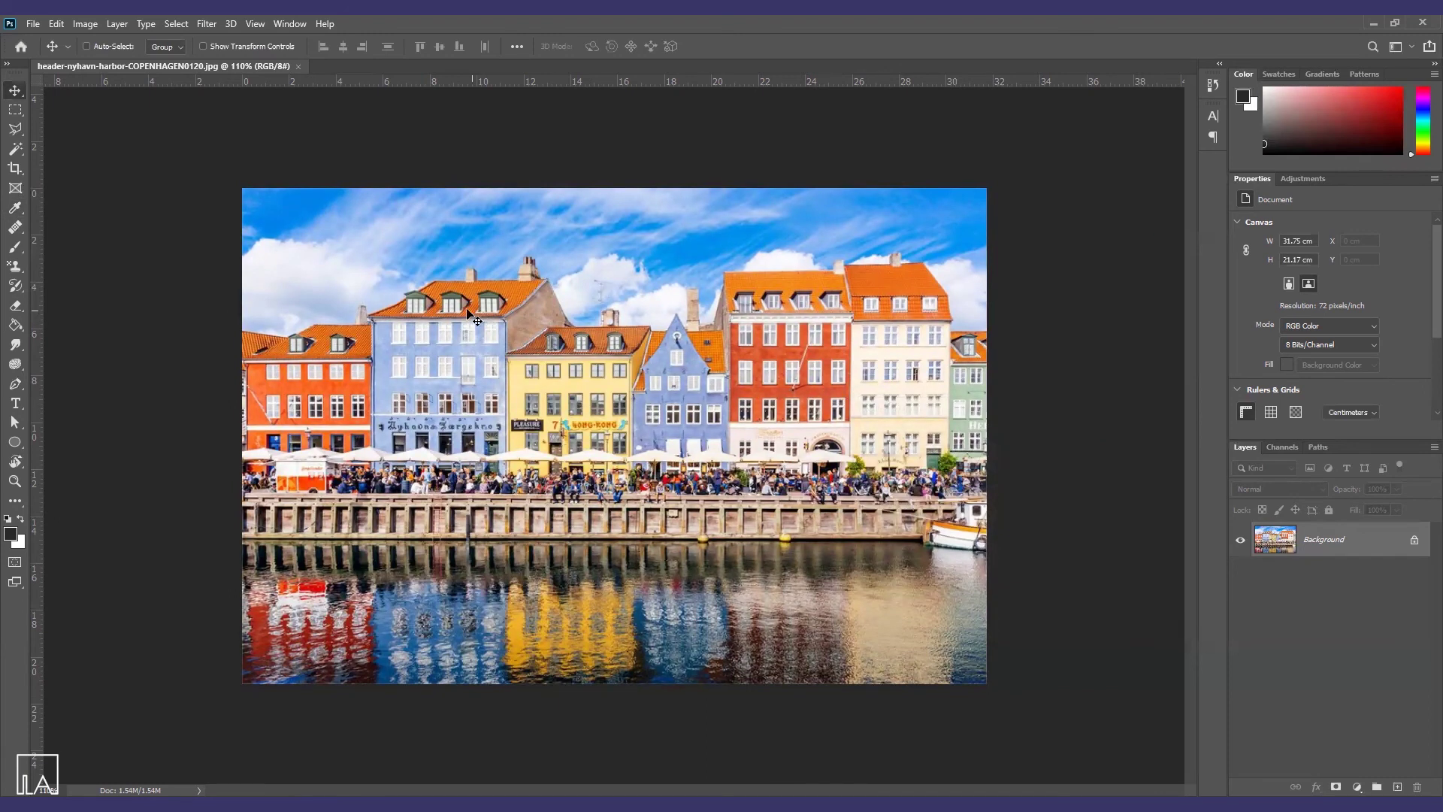
Try a Black & White conversion of the harbour photo with Reds at 57% and Blues at -42%, and close it without applying.
{"action": "left_click", "coordinate": [84, 24]}
{"action": "mouse_move", "coordinate": [105, 64]}
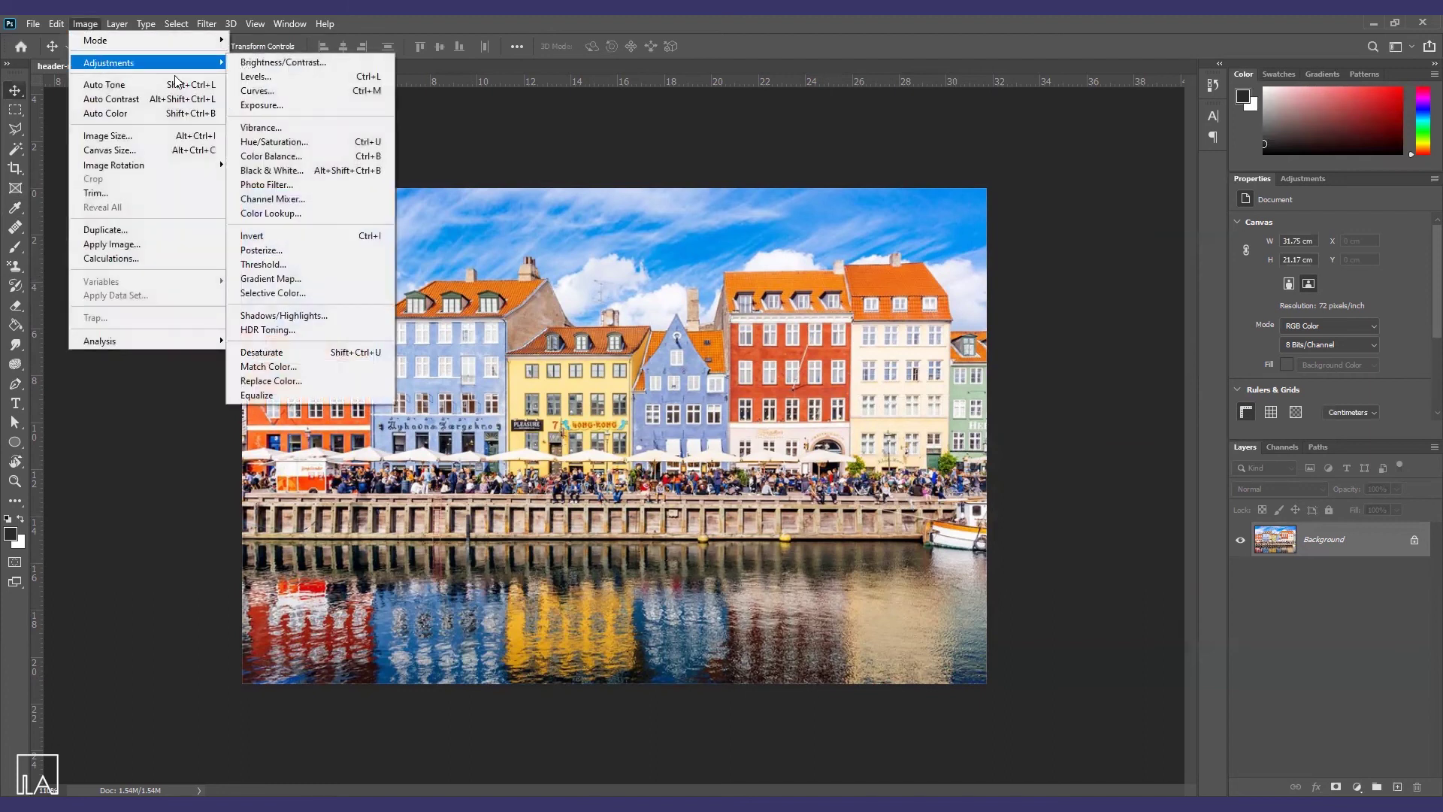
{"action": "left_click", "coordinate": [328, 177]}
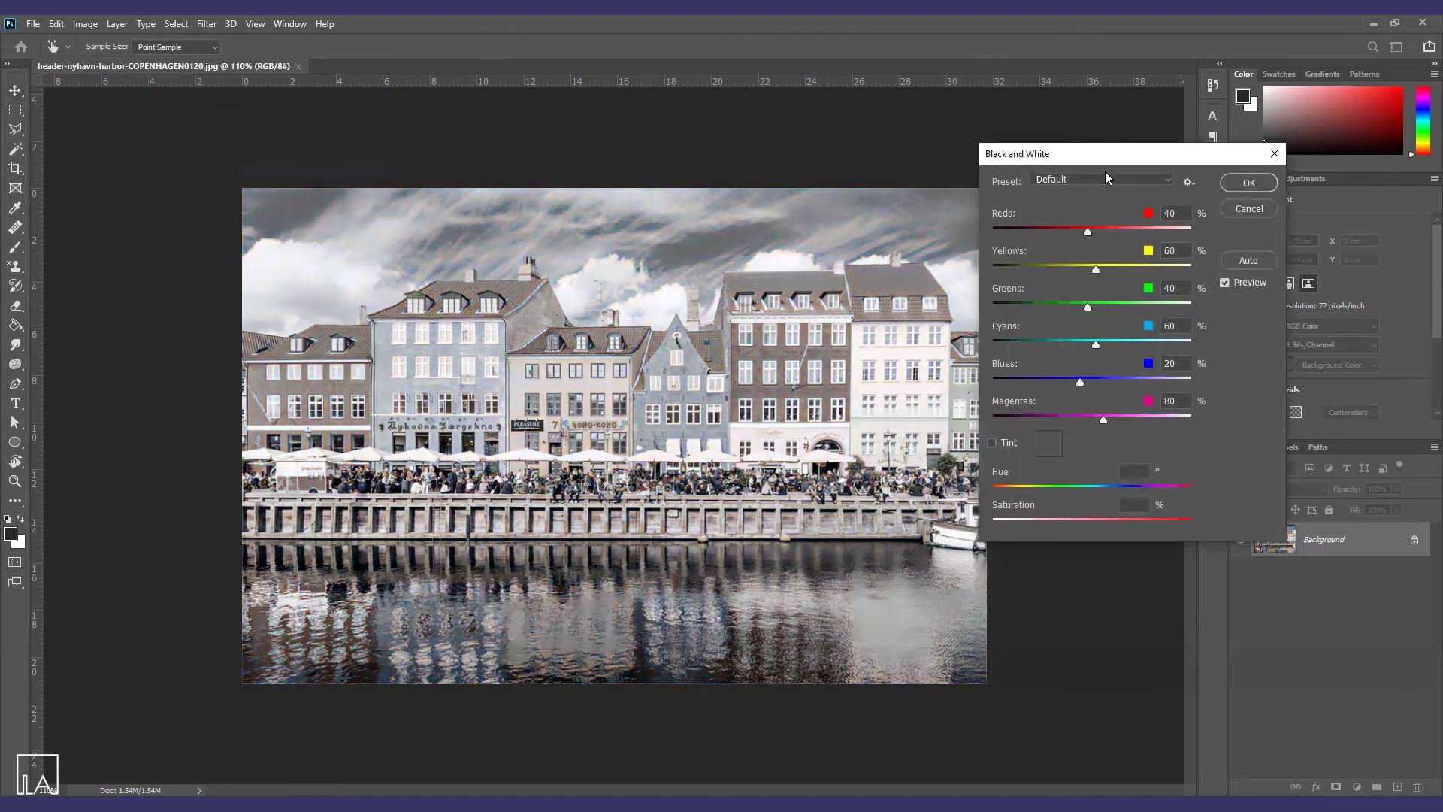
{"action": "left_click_drag", "start_coordinate": [1091, 167], "coordinate": [1090, 289]}
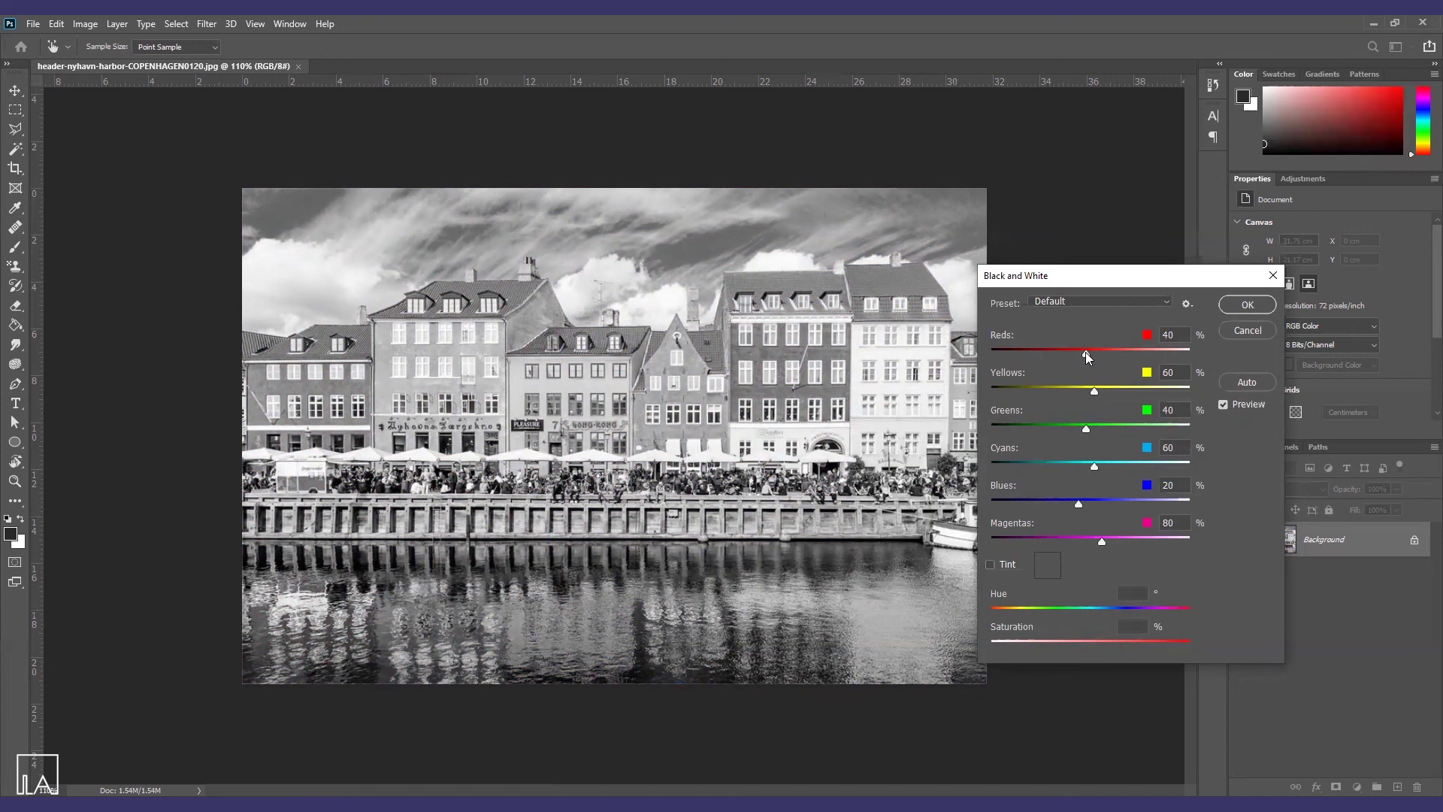
{"action": "mouse_move", "coordinate": [1085, 352]}
{"action": "left_mouse_down"}
{"action": "mouse_move", "coordinate": [1032, 355]}
{"action": "mouse_move", "coordinate": [1120, 351]}
{"action": "mouse_move", "coordinate": [1093, 352]}
{"action": "left_mouse_up"}
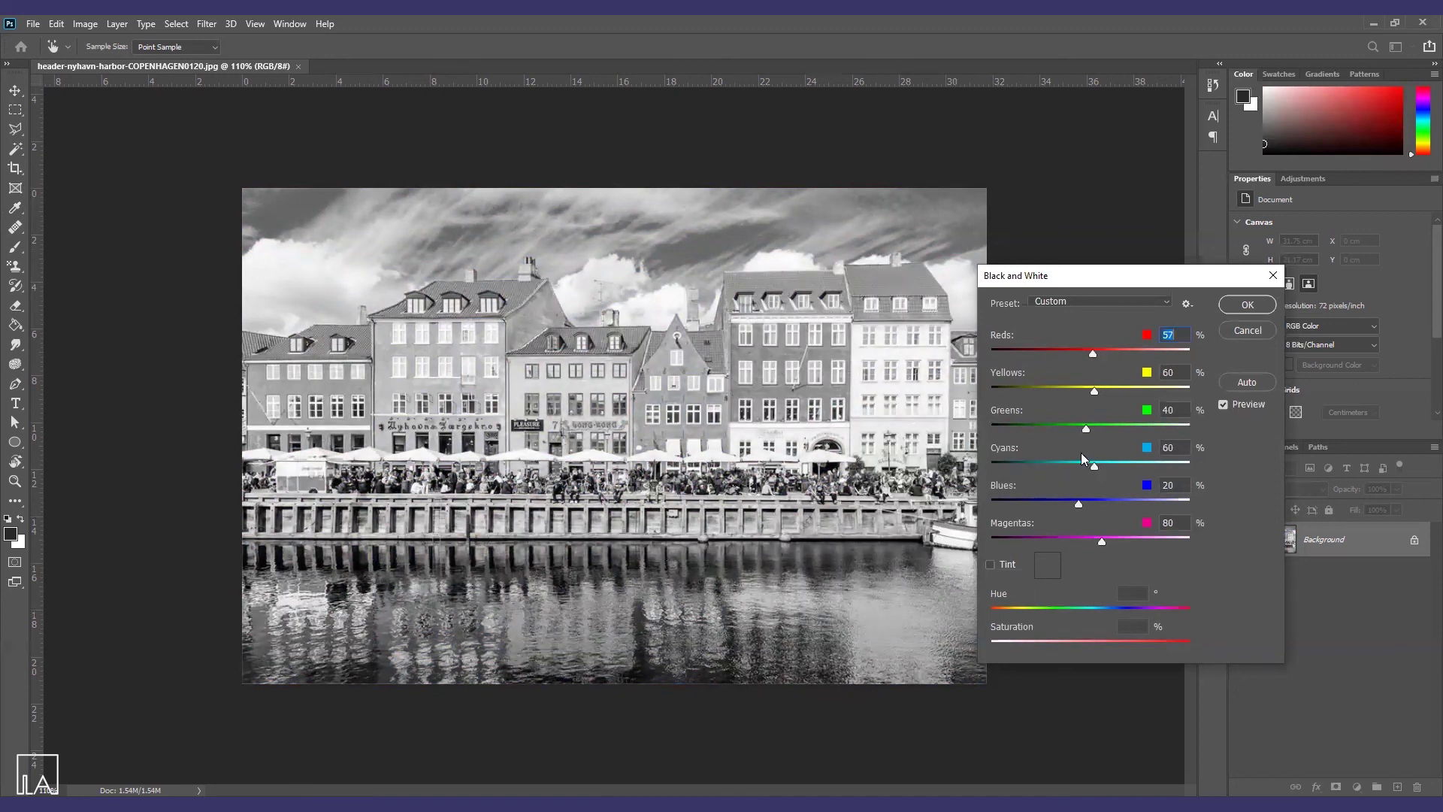
{"action": "left_click_drag", "start_coordinate": [1081, 503], "coordinate": [1054, 500]}
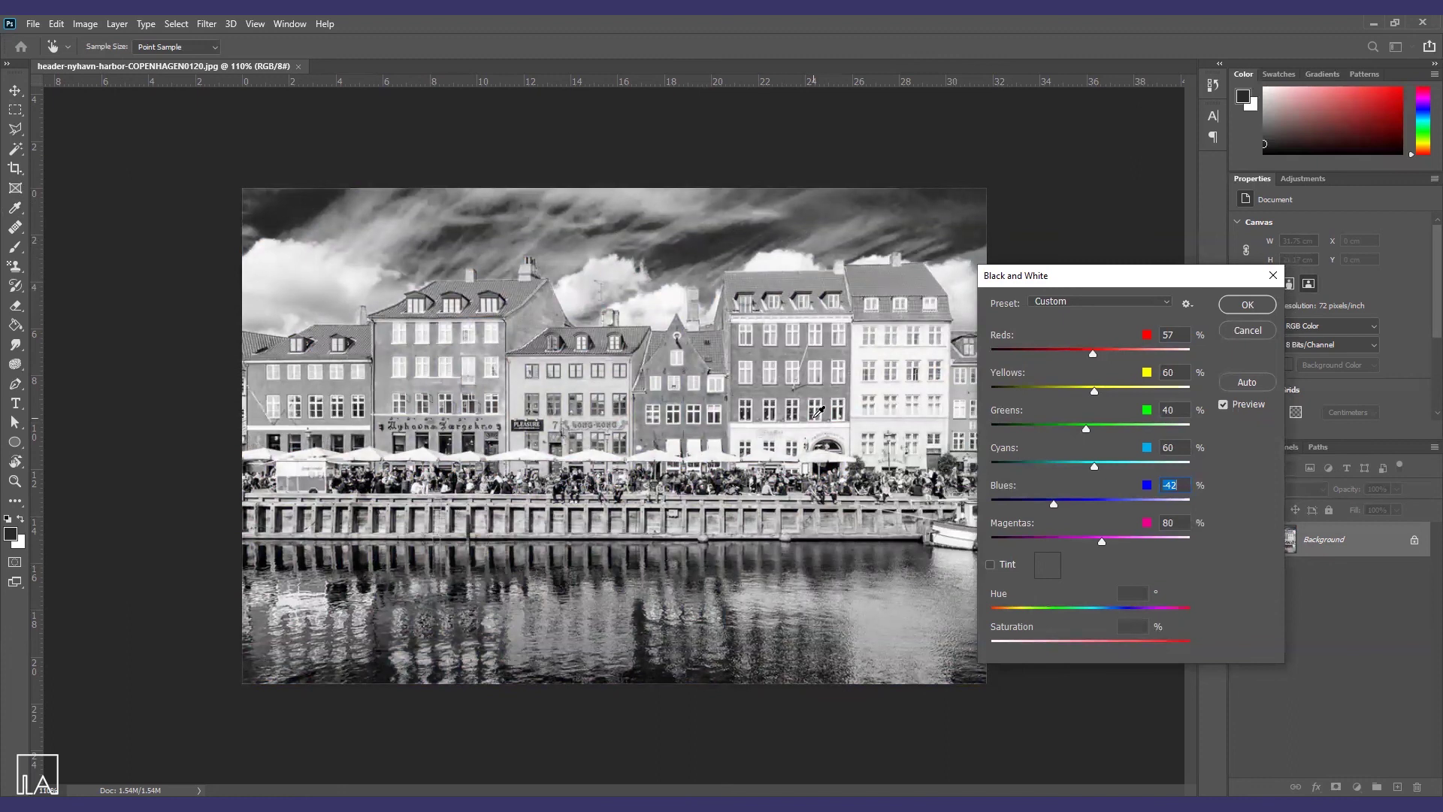
{"action": "left_click", "coordinate": [1269, 284]}
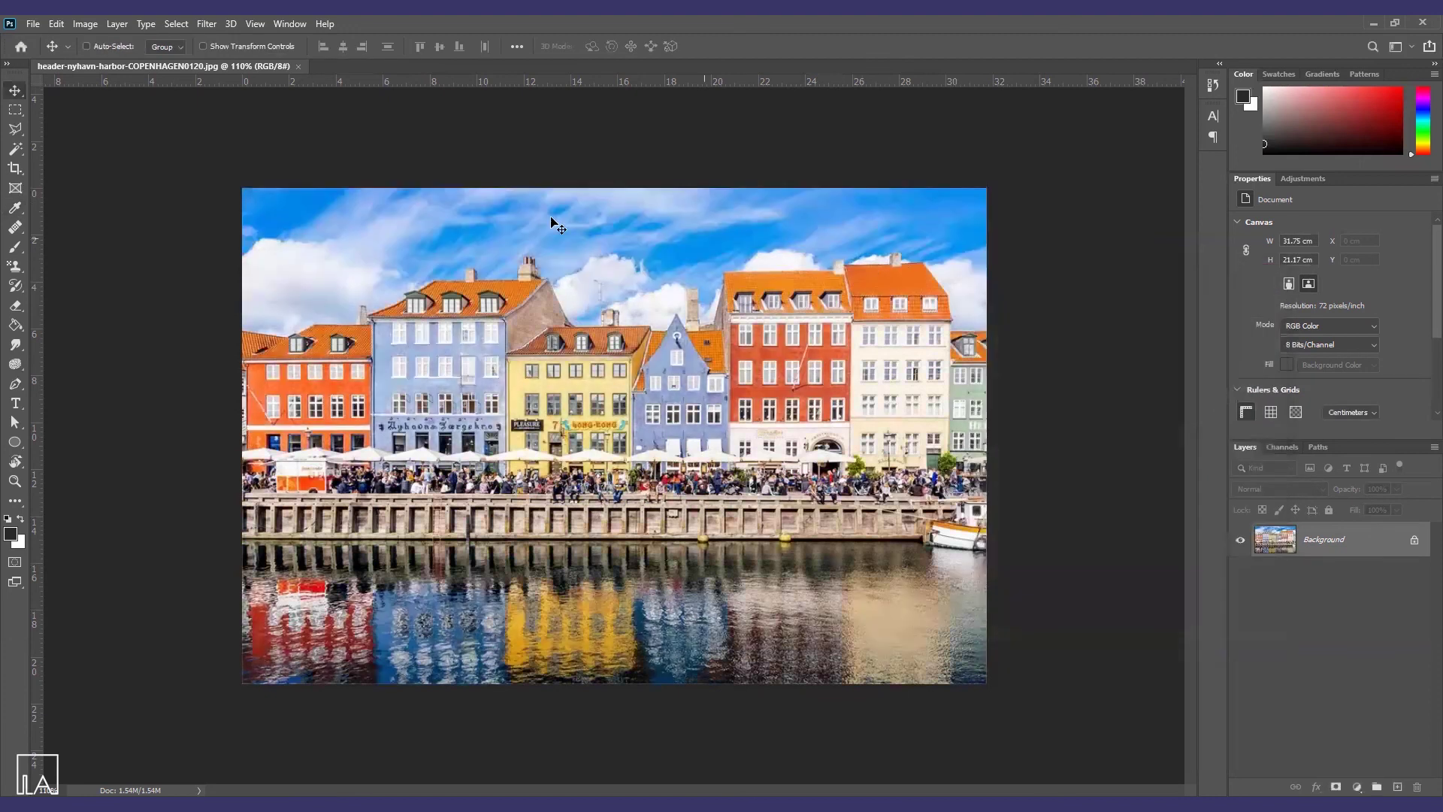
{"action": "left_click", "coordinate": [87, 27]}
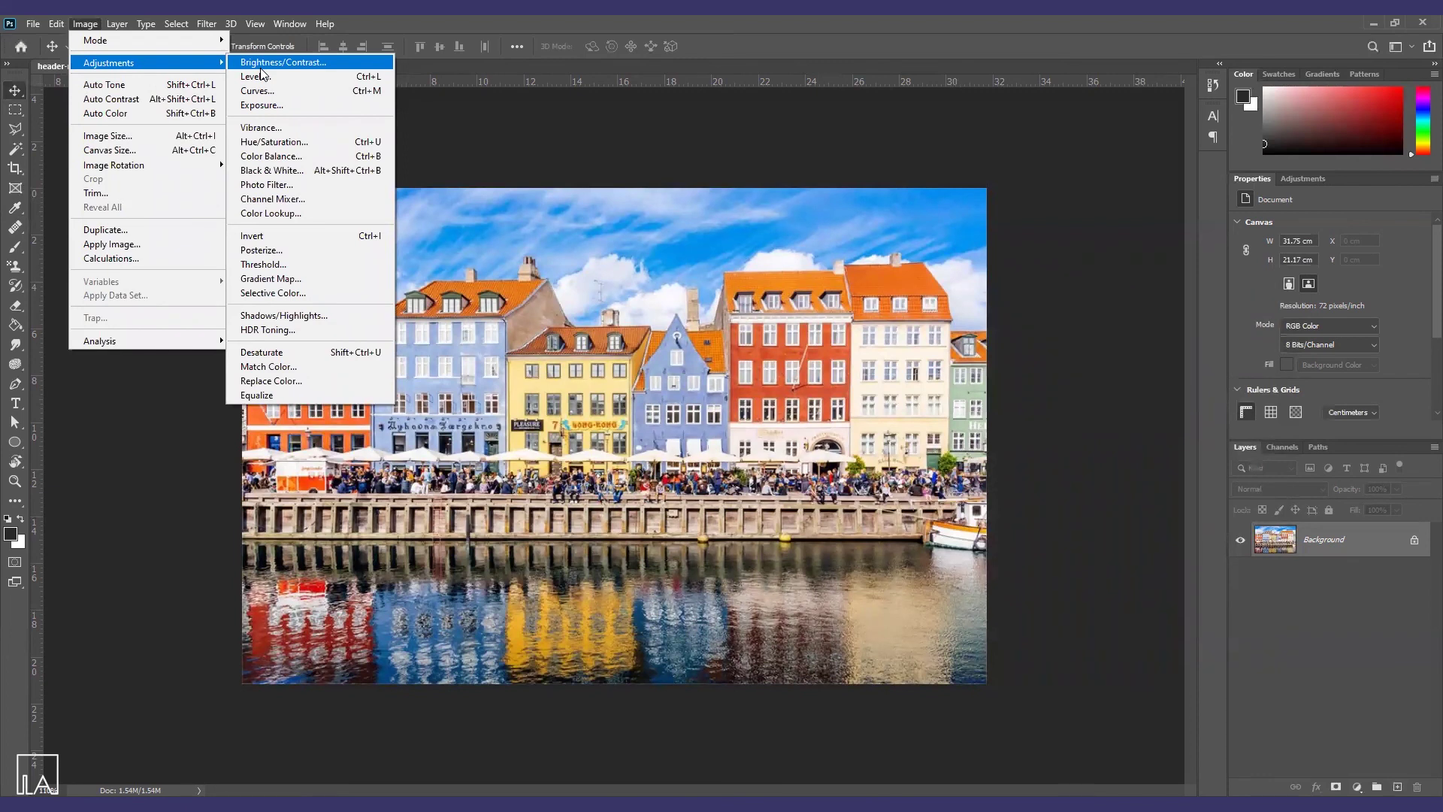
{"action": "left_click", "coordinate": [786, 15]}
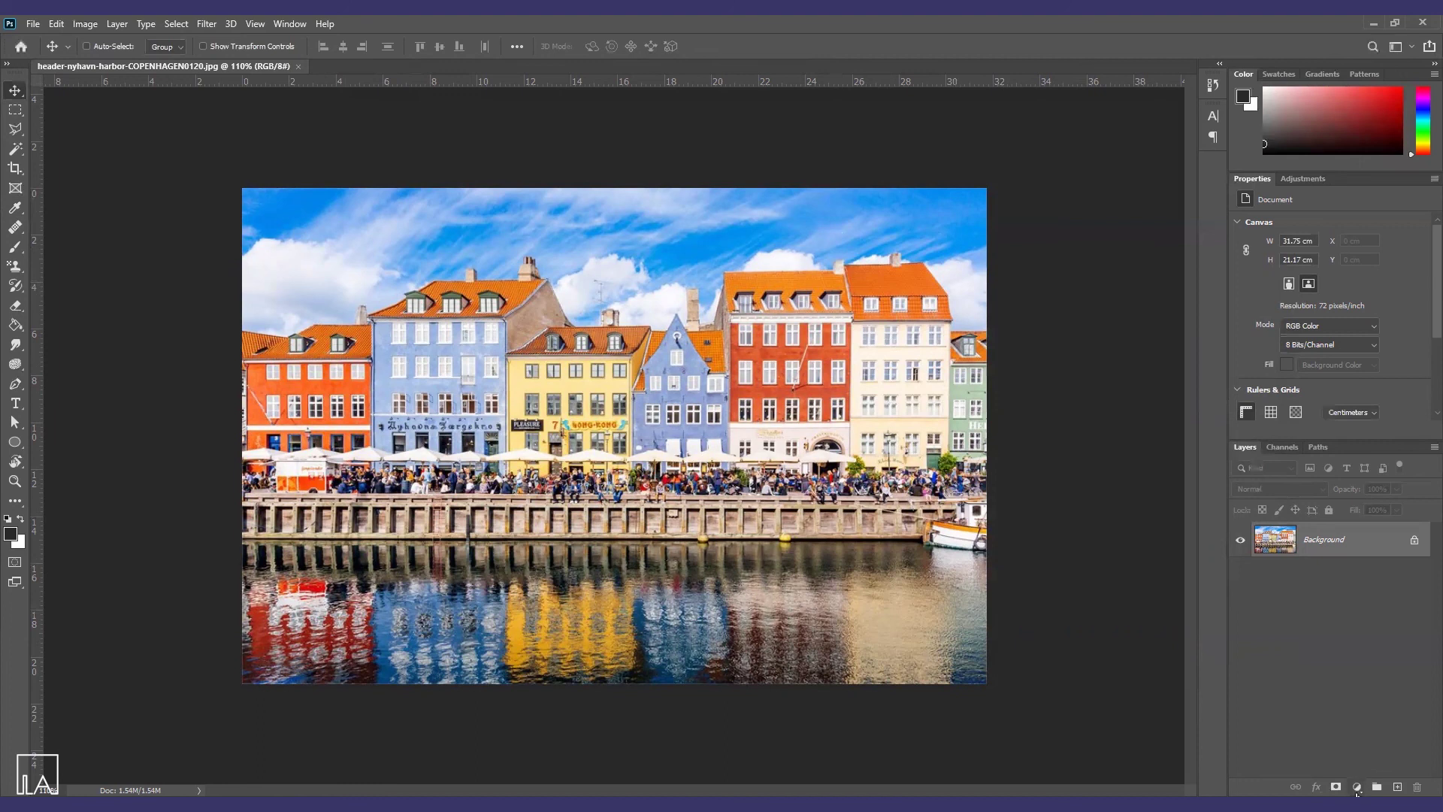
Add a Color Balance adjustment layer above the Background layer and set its midtones cyan-red value to +2.
{"action": "left_click", "coordinate": [1357, 787]}
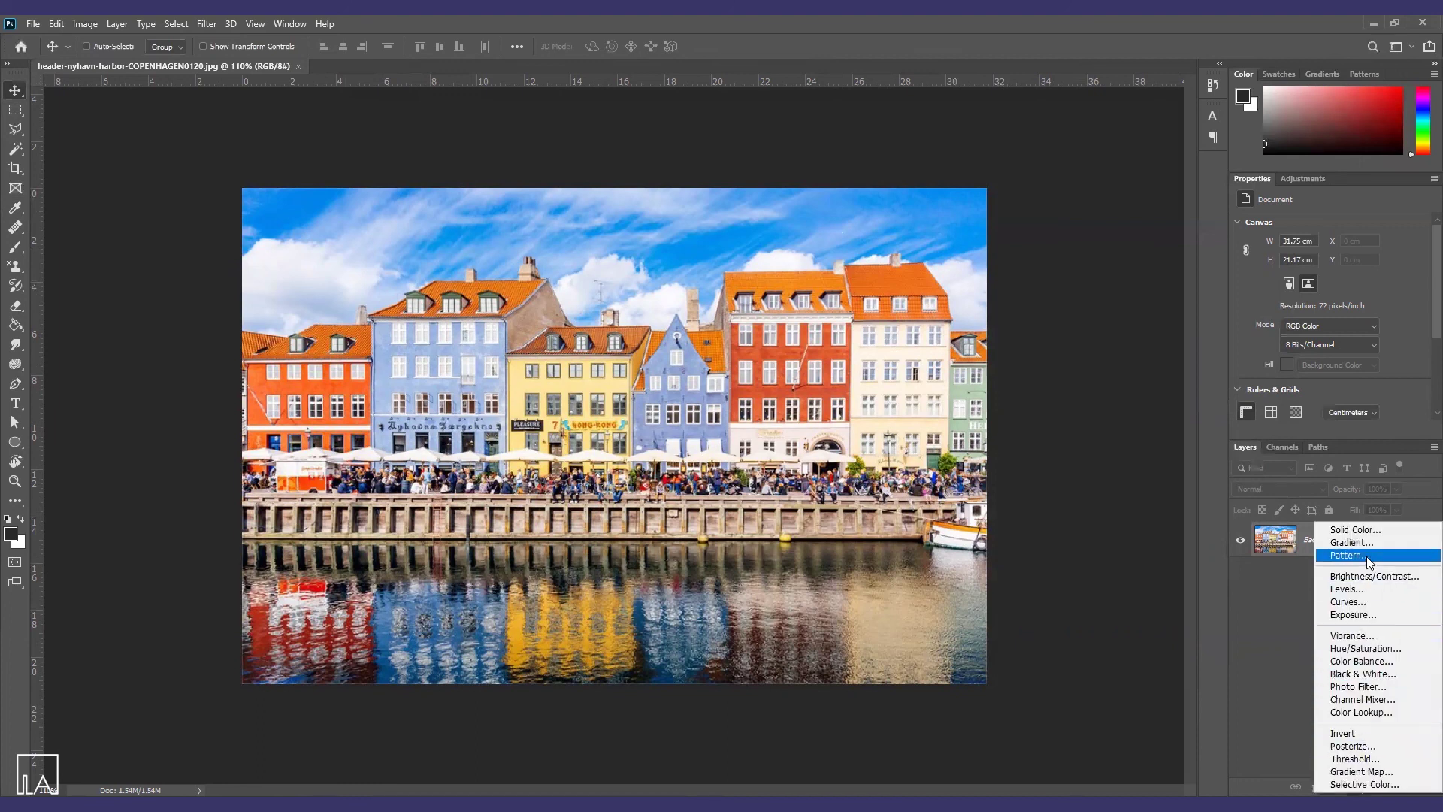
{"action": "left_click", "coordinate": [1382, 667]}
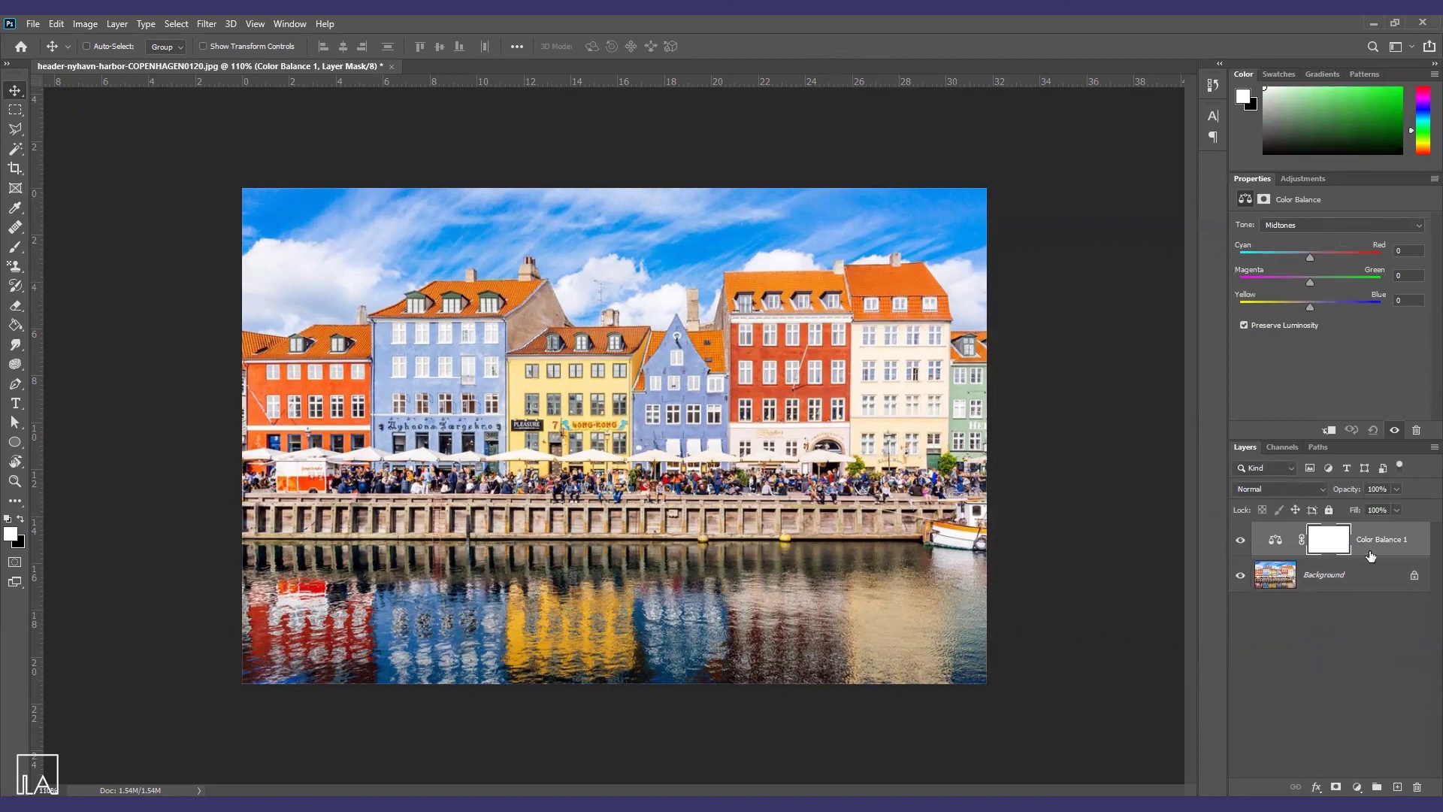
{"action": "left_click", "coordinate": [1277, 541]}
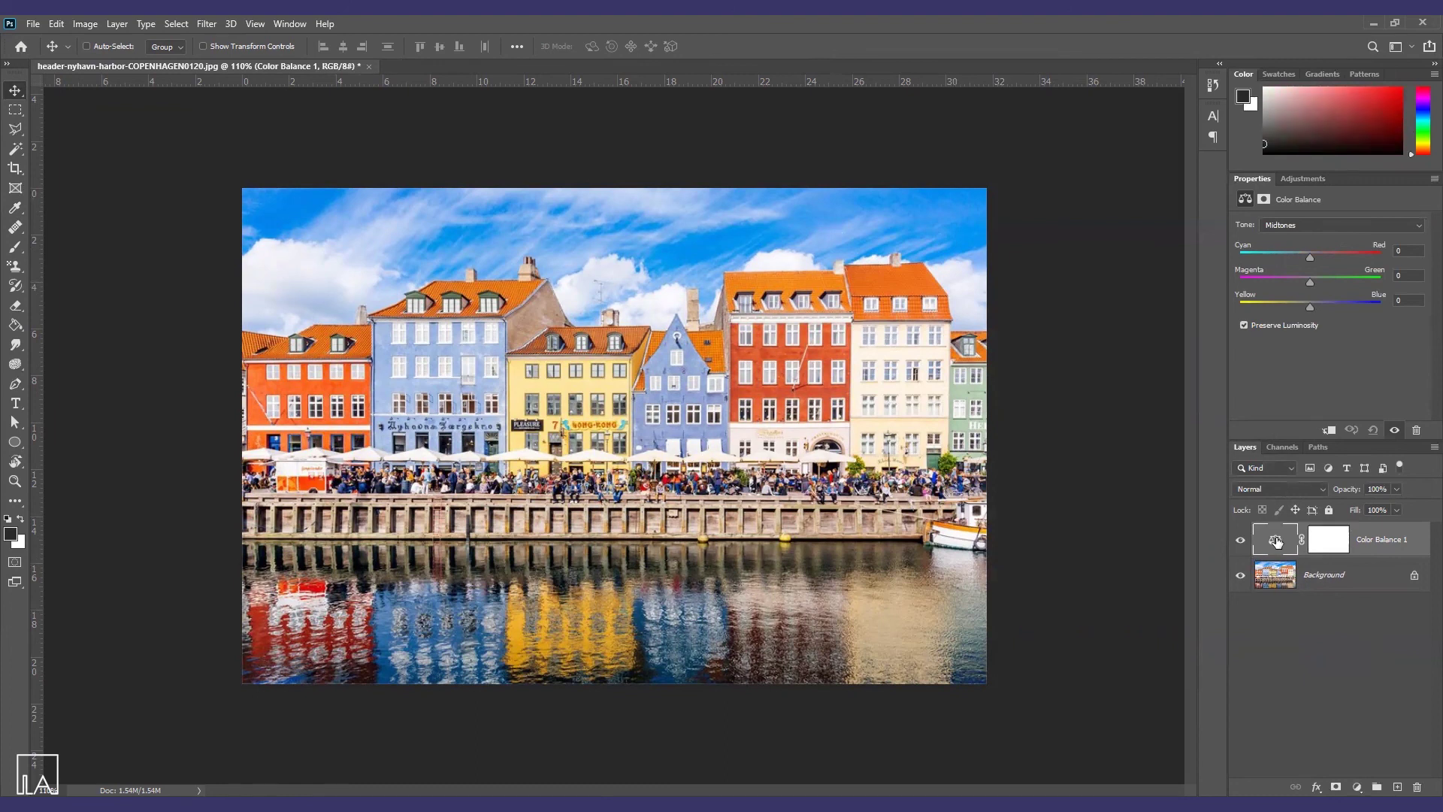
{"action": "mouse_move", "coordinate": [1312, 258]}
{"action": "left_mouse_down"}
{"action": "mouse_move", "coordinate": [1272, 255]}
{"action": "mouse_move", "coordinate": [1345, 256]}
{"action": "mouse_move", "coordinate": [1311, 257]}
{"action": "left_mouse_up"}
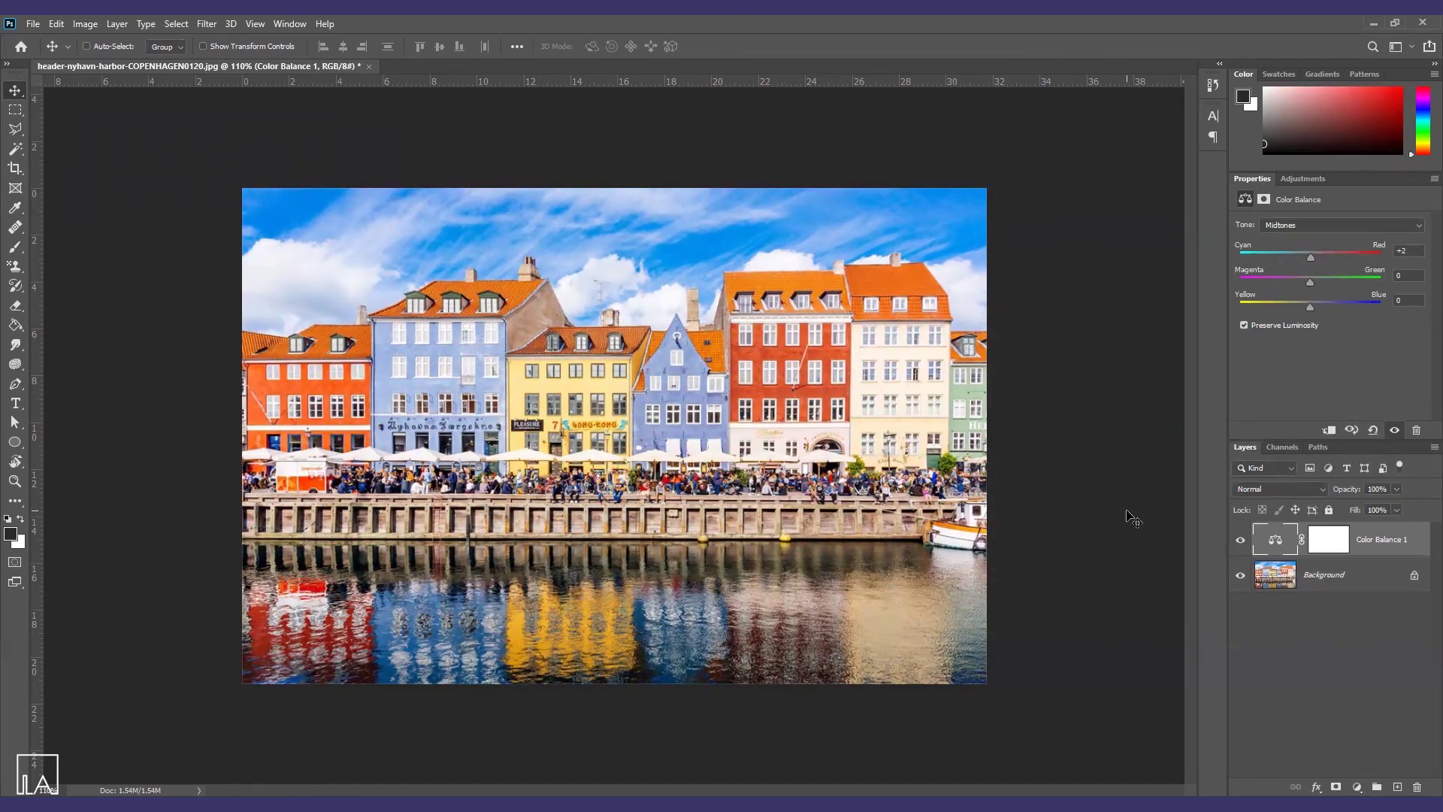